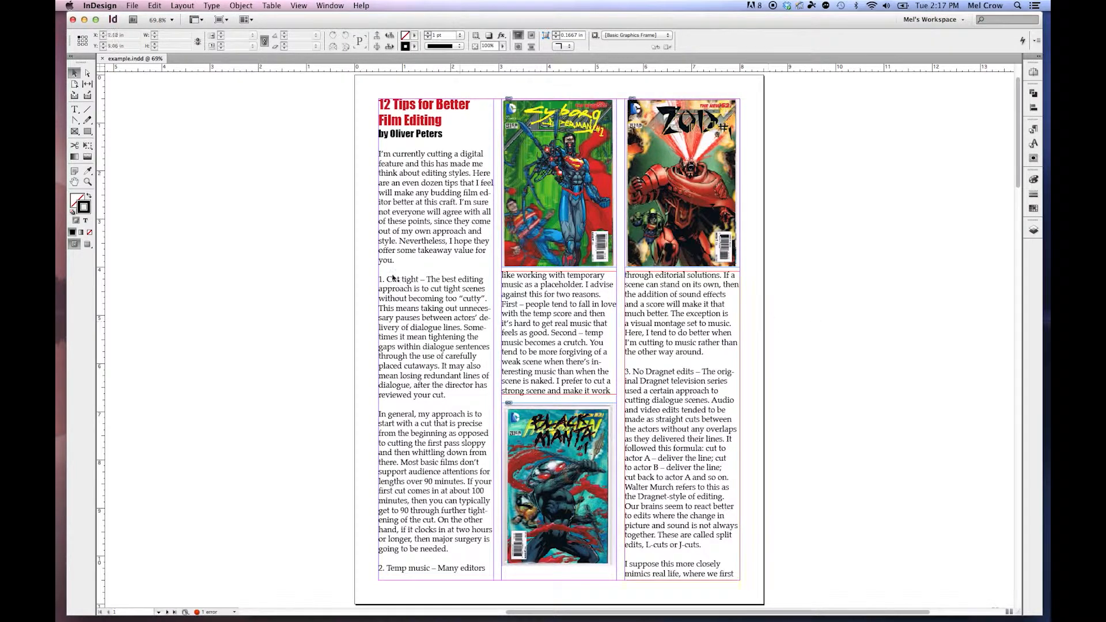
Look through the magazine document's spreads and return to the first page.
{"action": "scroll", "coordinate": [603, 316], "scroll_direction": "down", "scroll_amount": 6}
{"action": "scroll", "coordinate": [603, 317], "scroll_direction": "down", "scroll_amount": 4}
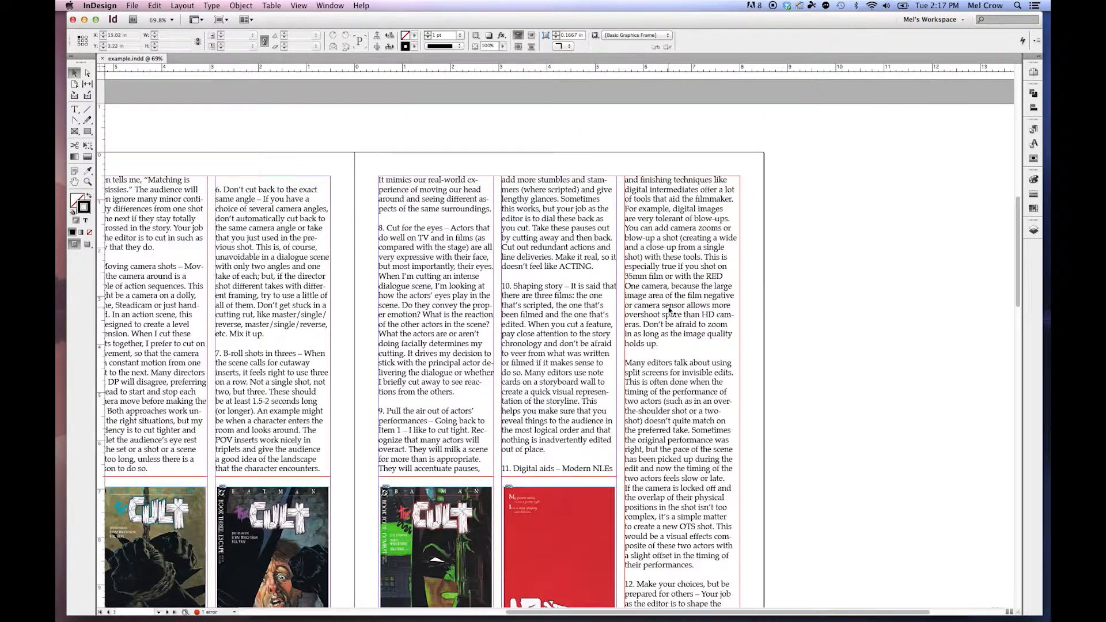
{"action": "left_click", "coordinate": [667, 310]}
{"action": "double_click", "coordinate": [78, 182]}
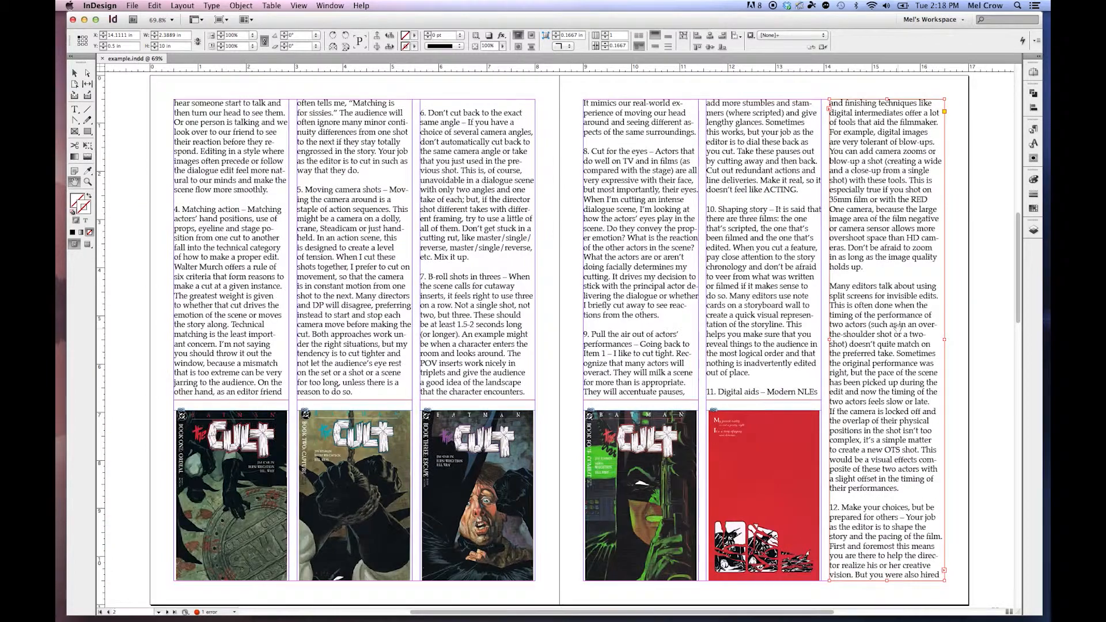
{"action": "scroll", "coordinate": [897, 326], "scroll_direction": "down", "scroll_amount": 10}
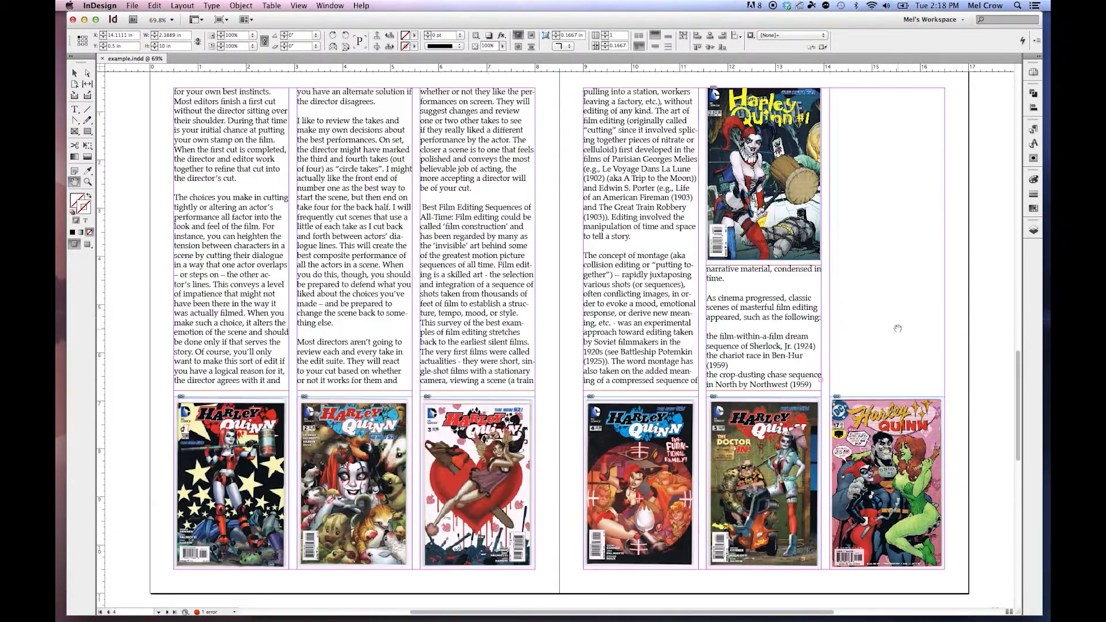
{"action": "key", "text": "v"}
{"action": "scroll", "coordinate": [987, 387], "scroll_direction": "up", "scroll_amount": 10}
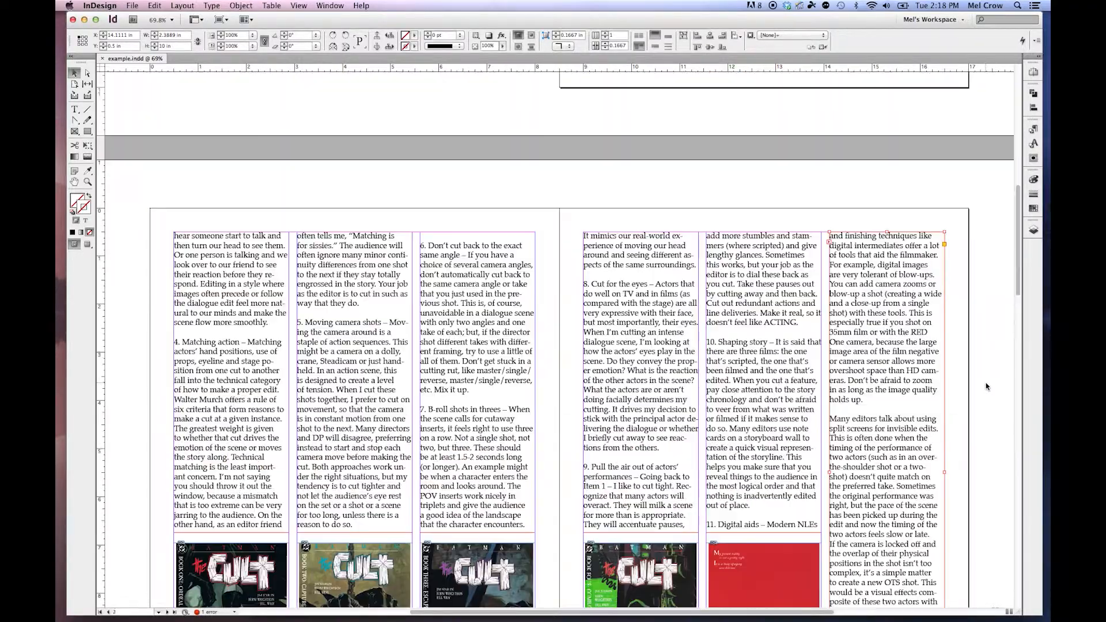
{"action": "scroll", "coordinate": [986, 386], "scroll_direction": "down", "scroll_amount": 3}
{"action": "scroll", "coordinate": [987, 386], "scroll_direction": "up", "scroll_amount": 1}
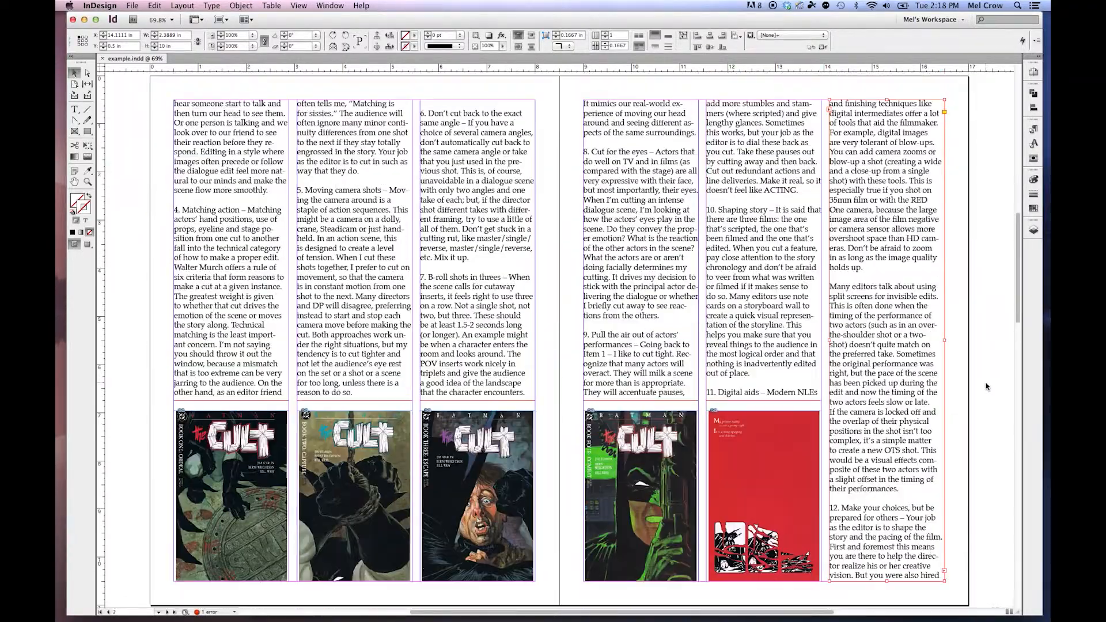
{"action": "scroll", "coordinate": [987, 386], "scroll_direction": "up", "scroll_amount": 14}
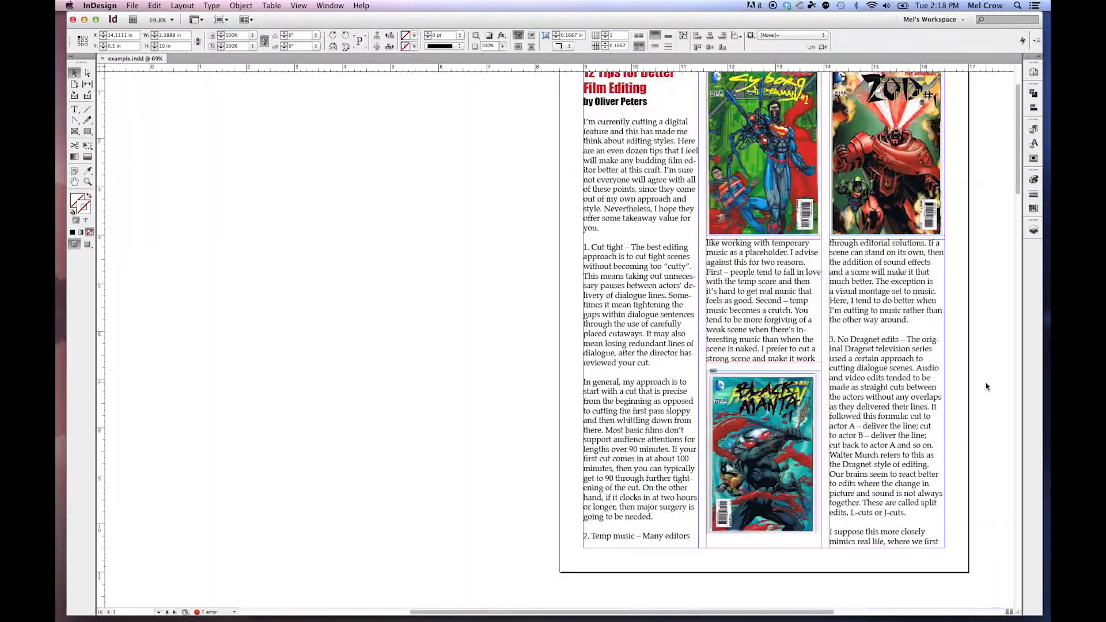
{"action": "scroll", "coordinate": [986, 386], "scroll_direction": "down", "scroll_amount": 1}
{"action": "left_click", "coordinate": [74, 183]}
{"action": "double_click", "coordinate": [75, 182]}
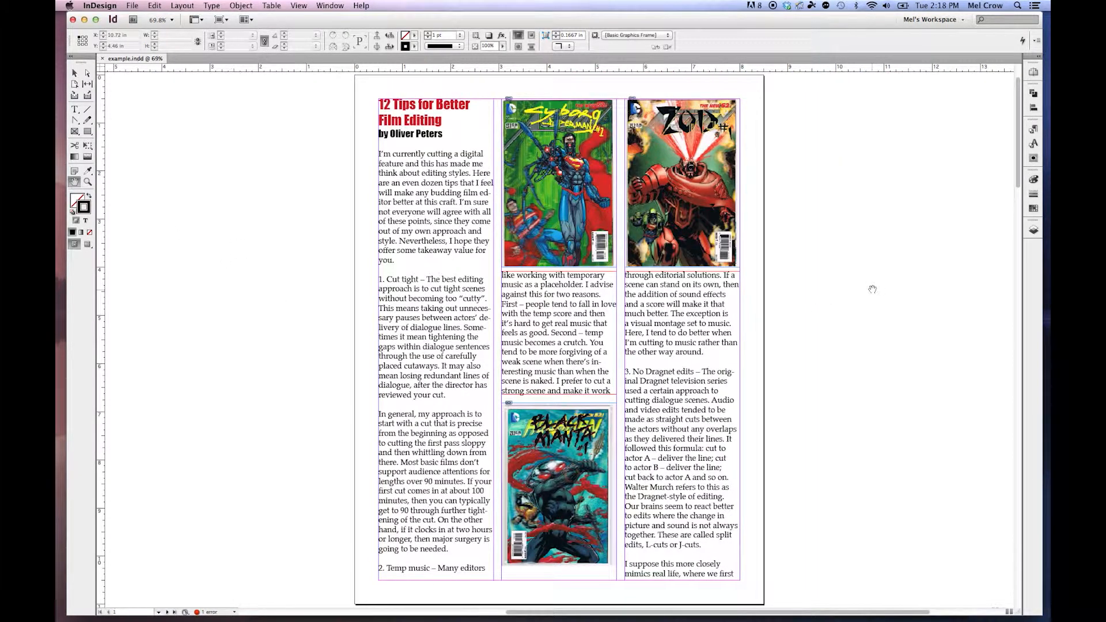
Preview the first page without guides and frame edges, and return to the normal view.
{"action": "key", "text": "v"}
{"action": "key", "text": "w"}
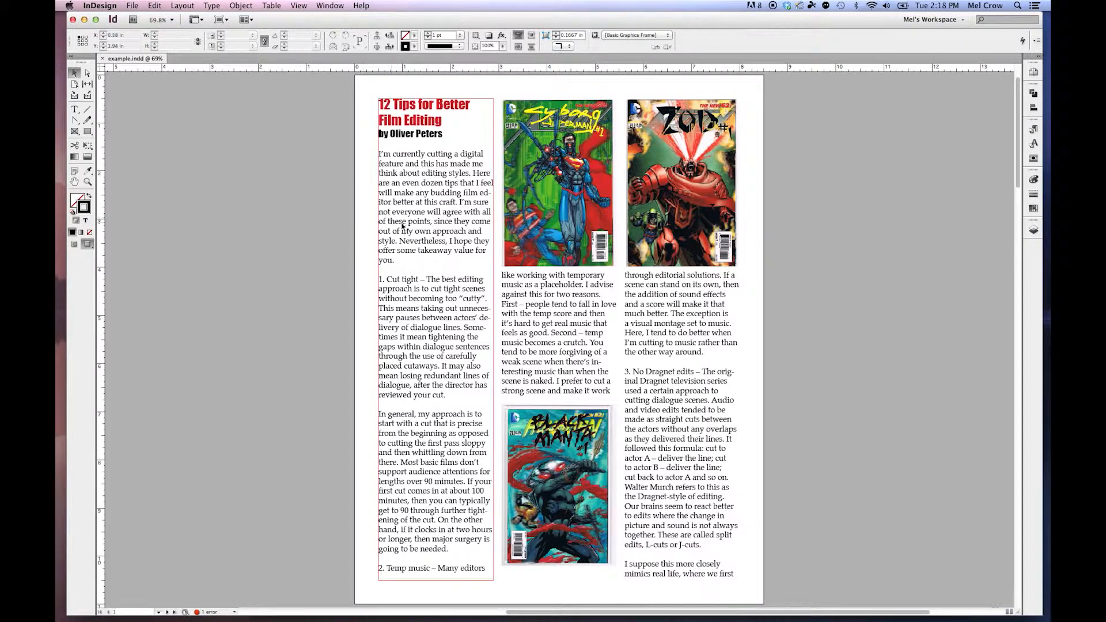
{"action": "key", "text": "w"}
Try moving the Zod cover image about 1 in sideways past the page edge, and undo the move.
{"action": "left_click", "coordinate": [697, 157]}
{"action": "left_click_drag", "start_coordinate": [682, 149], "coordinate": [730, 149]}
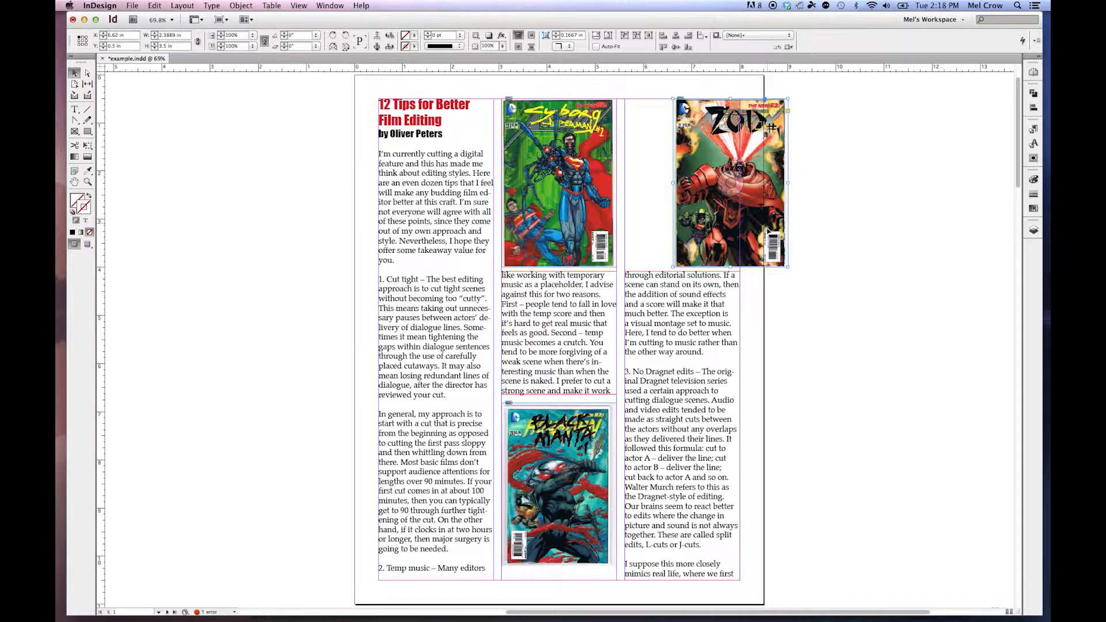
{"action": "key", "text": "super+z"}
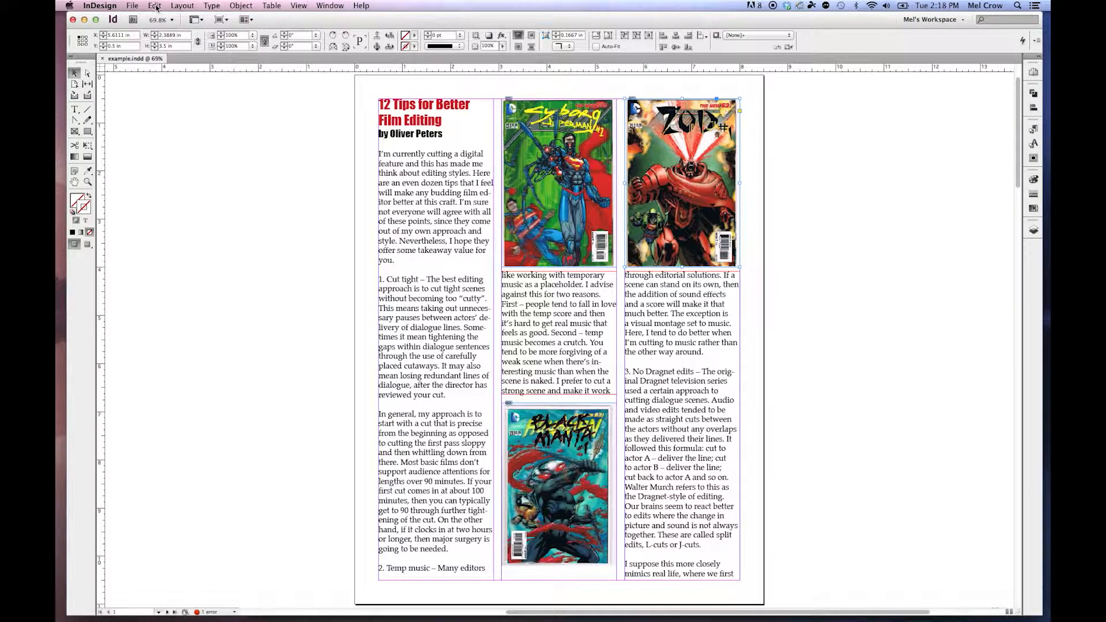
Set the document's bleed to 0.125 in on all sides in the document setup.
{"action": "left_click", "coordinate": [134, 7]}
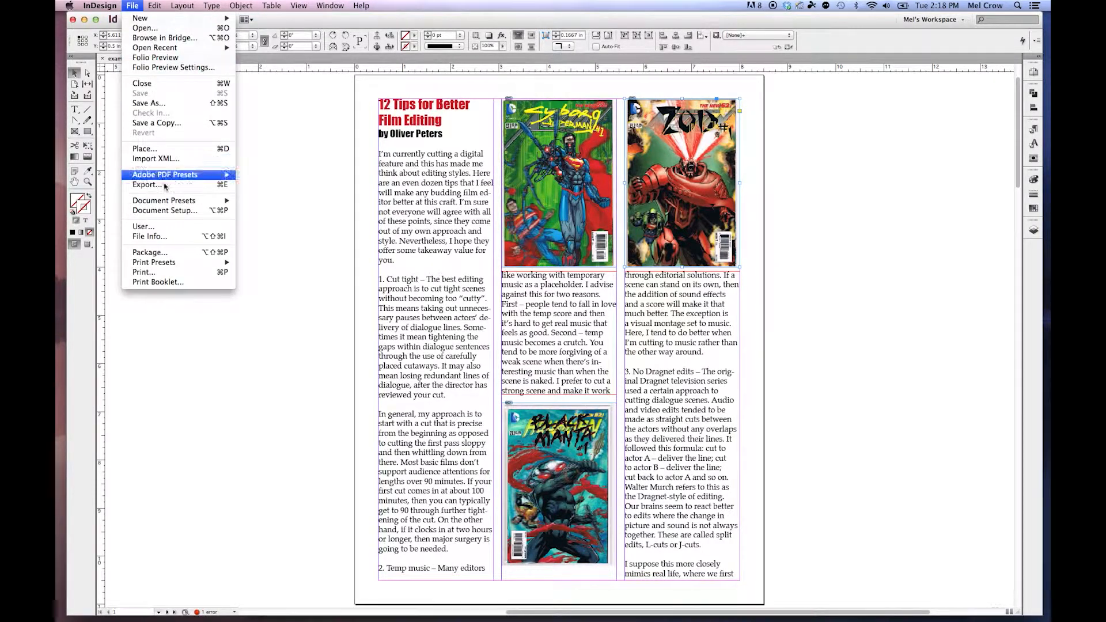
{"action": "left_click", "coordinate": [177, 211]}
{"action": "left_click", "coordinate": [691, 203]}
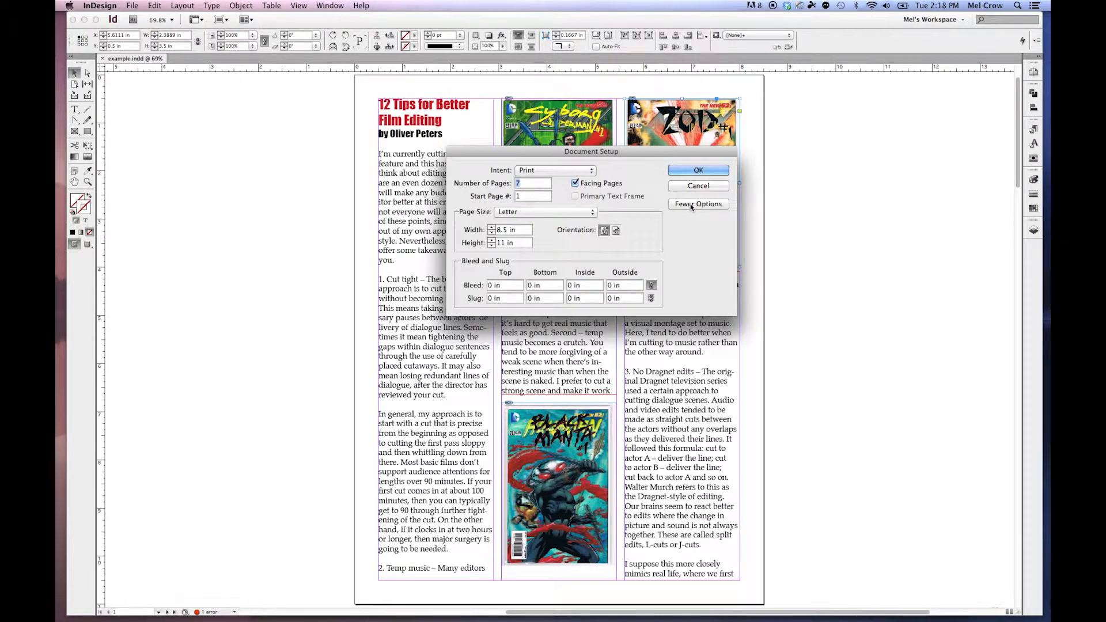
{"action": "left_click_drag", "start_coordinate": [503, 286], "coordinate": [483, 286]}
{"action": "type", "text": "0.125"}
{"action": "key", "text": "Tab"}
{"action": "left_click", "coordinate": [698, 204]}
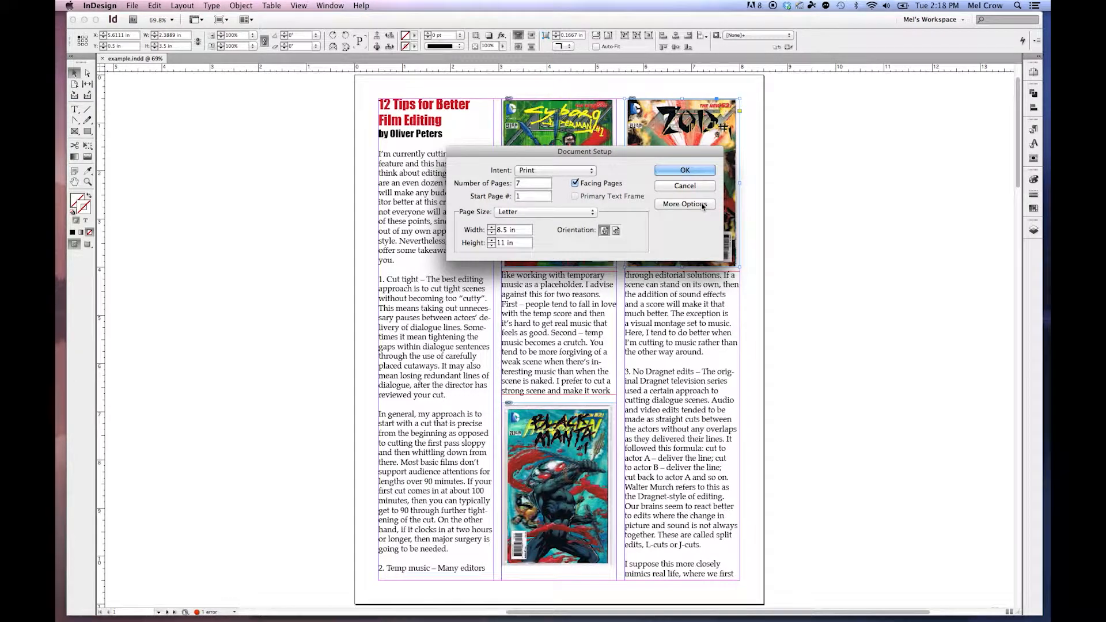
{"action": "left_click", "coordinate": [698, 171]}
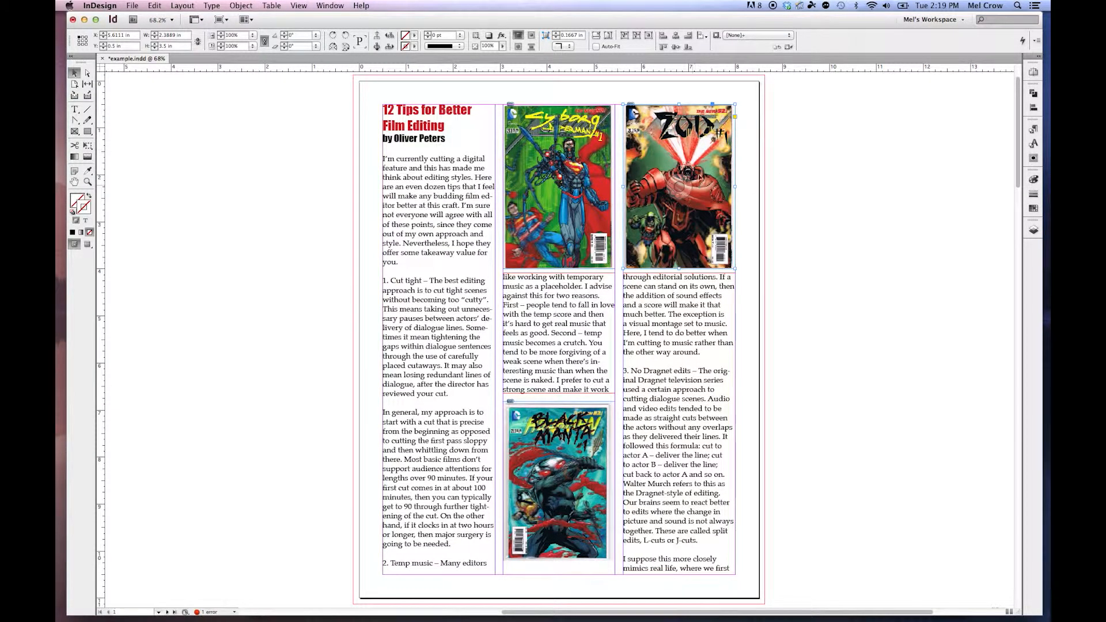
Display the resolution and color space information for the Cyborg Superman cover image on the first page.
{"action": "left_click", "coordinate": [516, 142]}
{"action": "left_click", "coordinate": [324, 7]}
{"action": "left_click", "coordinate": [334, 125]}
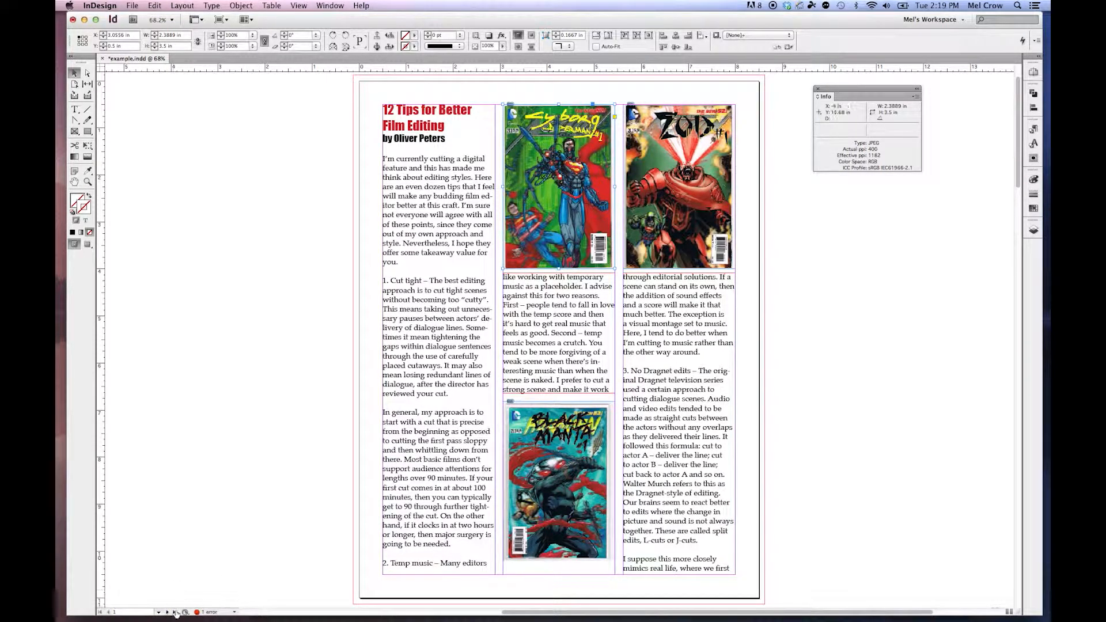
Open the preflight error list and go to the text frame flagged for overset text.
{"action": "double_click", "coordinate": [211, 612]}
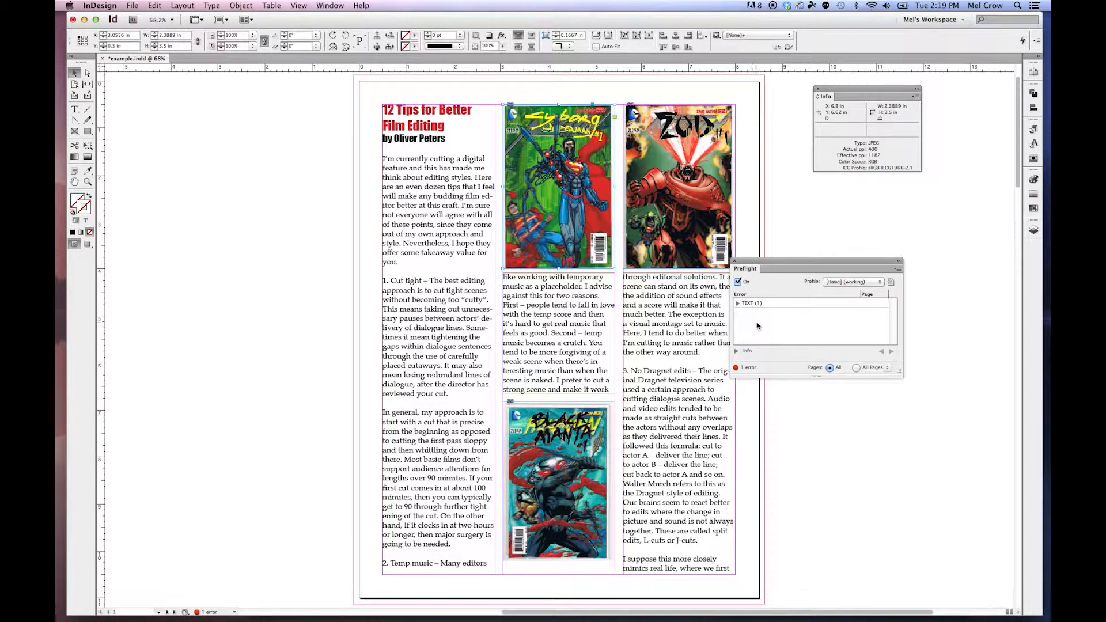
{"action": "left_click", "coordinate": [749, 304]}
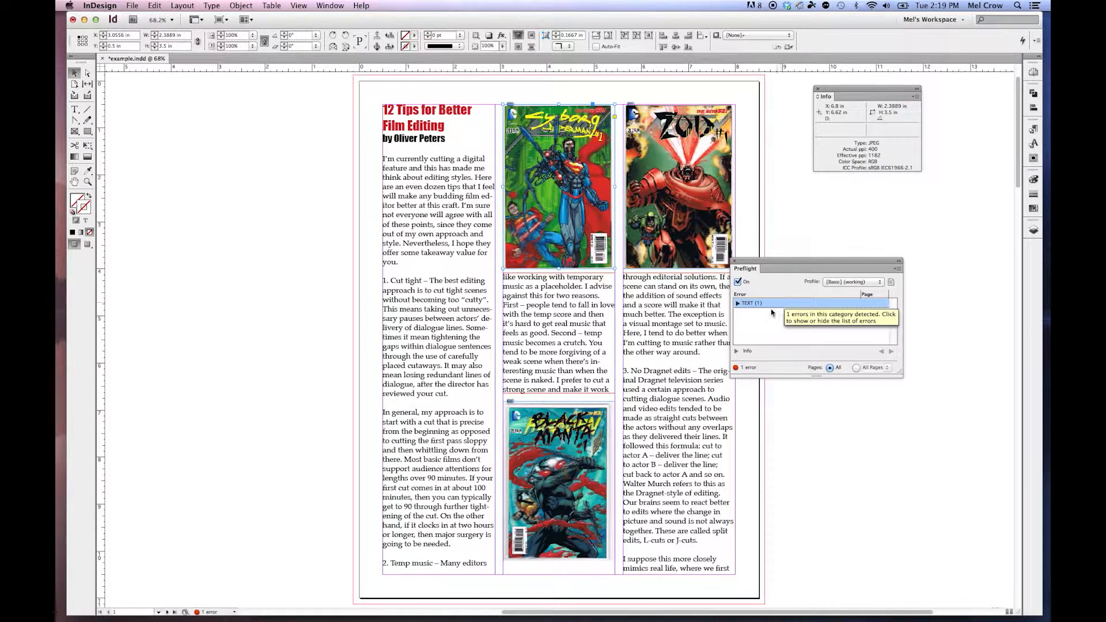
{"action": "left_click", "coordinate": [737, 303]}
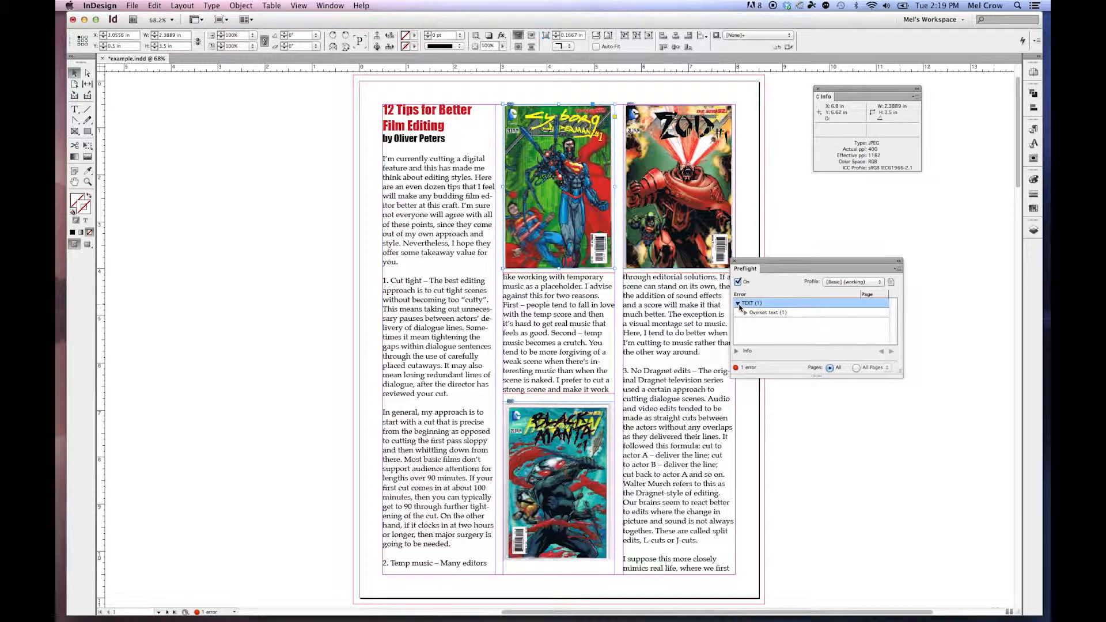
{"action": "left_click", "coordinate": [786, 312]}
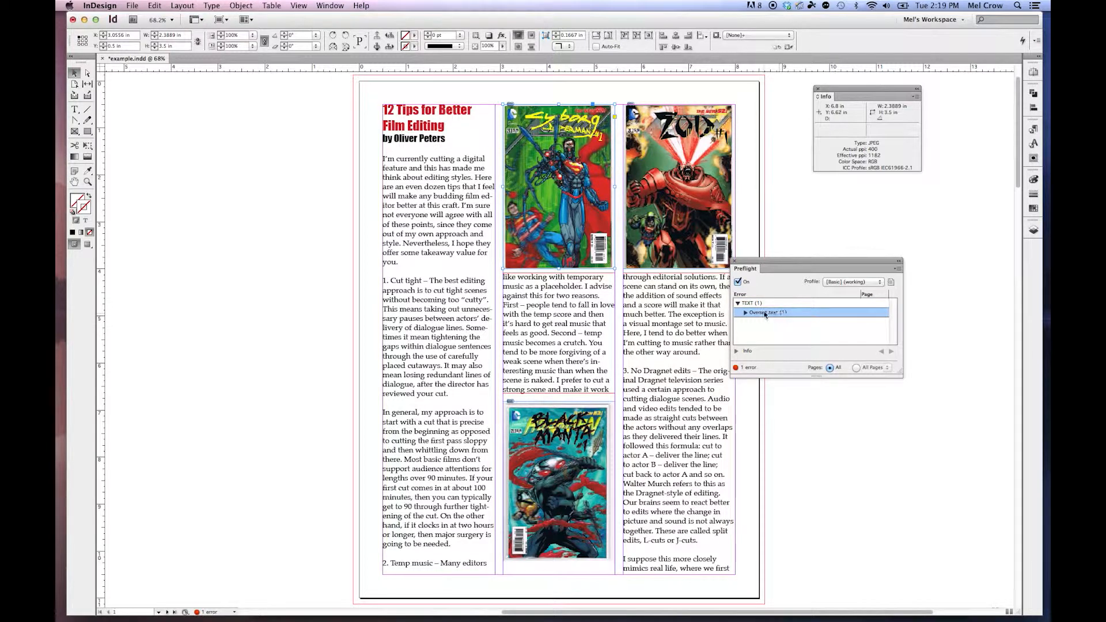
{"action": "left_click", "coordinate": [744, 313]}
{"action": "left_click", "coordinate": [805, 323]}
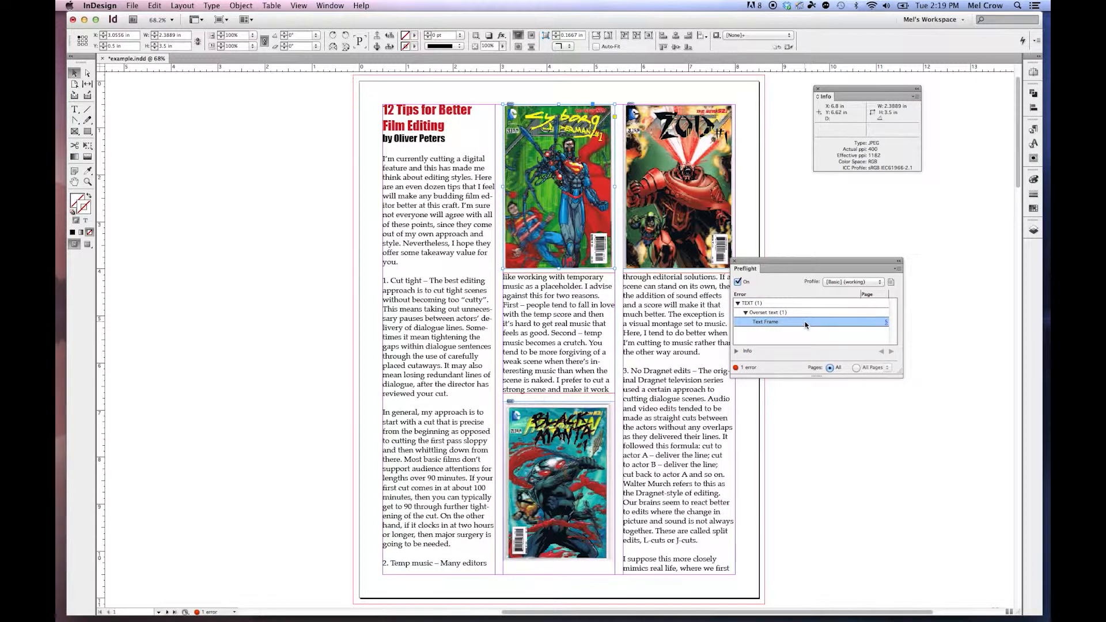
{"action": "double_click", "coordinate": [815, 322]}
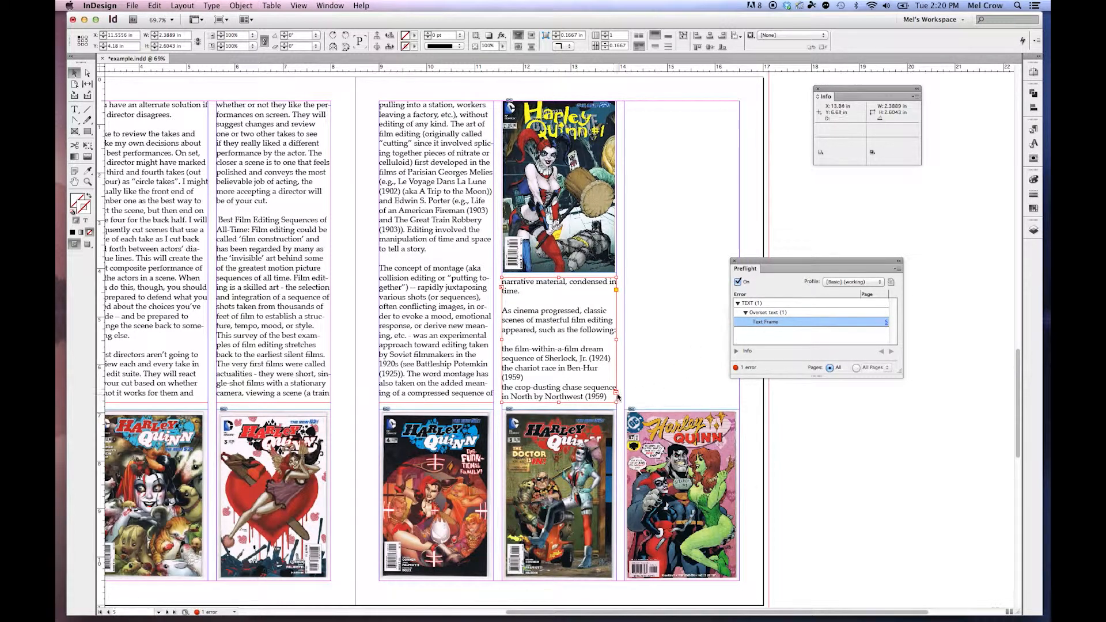
Delete the story text on page 5 from "leaving a factory" through "the film-within-a-film" to clear the overset text.
{"action": "left_click", "coordinate": [75, 109]}
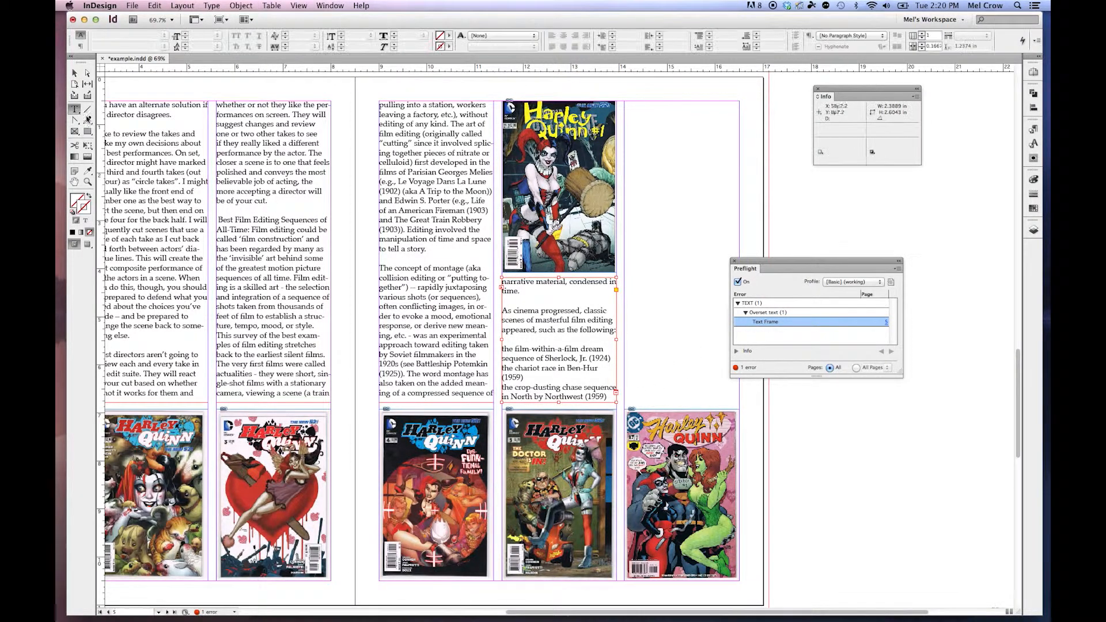
{"action": "left_click_drag", "start_coordinate": [446, 288], "coordinate": [419, 161]}
{"action": "key", "text": "BackSpace"}
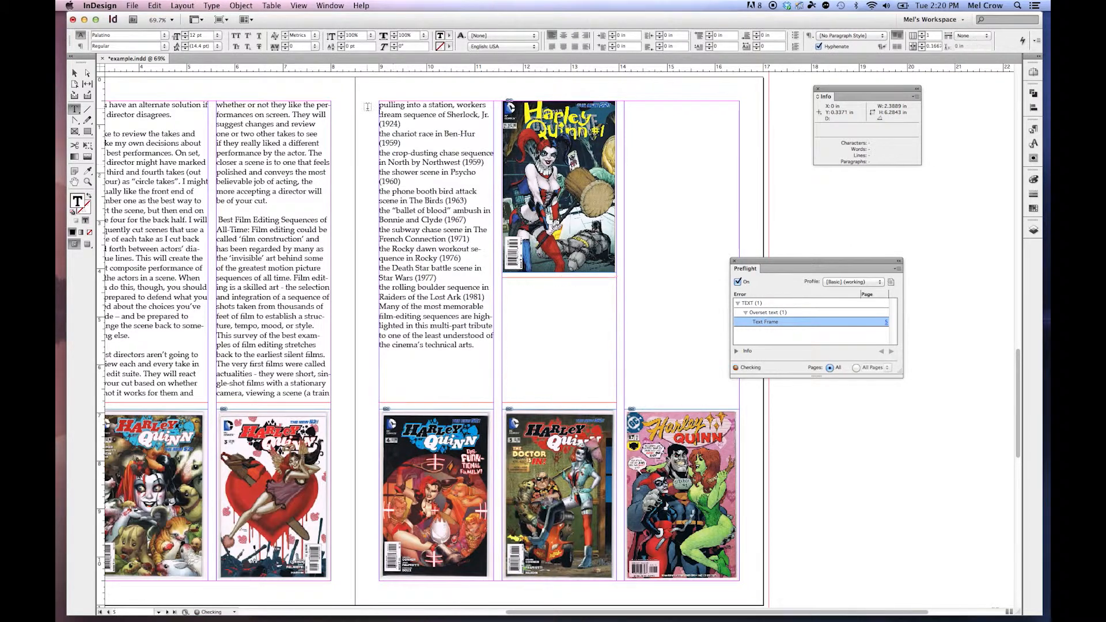
Return to the Selection tool and close the Preflight and Info panels.
{"action": "left_click", "coordinate": [74, 73]}
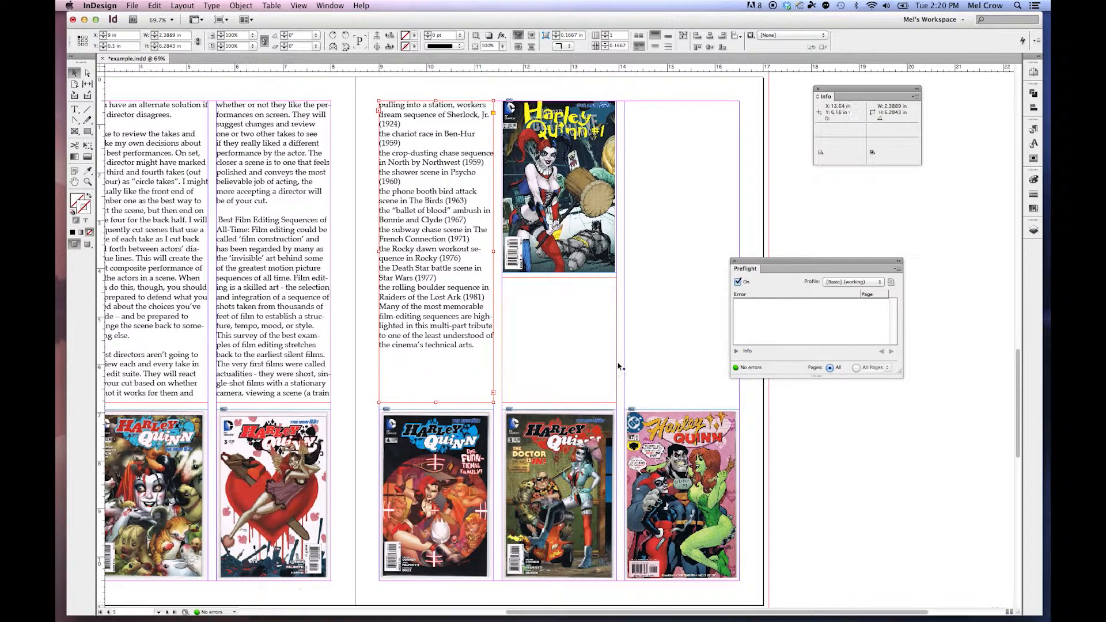
{"action": "left_click", "coordinate": [734, 261]}
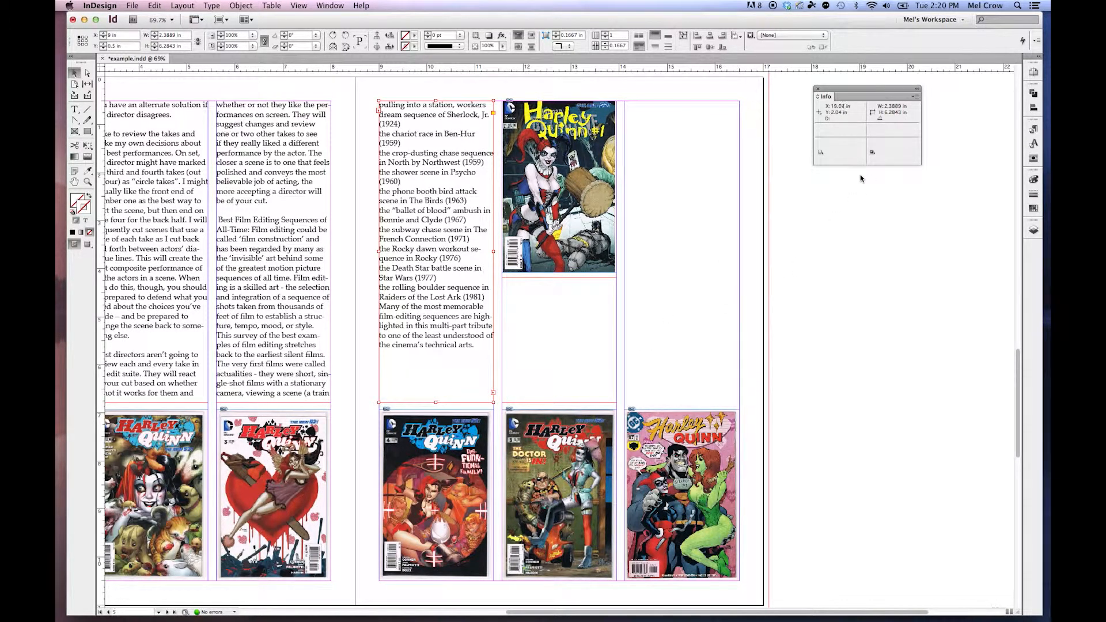
{"action": "left_click", "coordinate": [817, 89]}
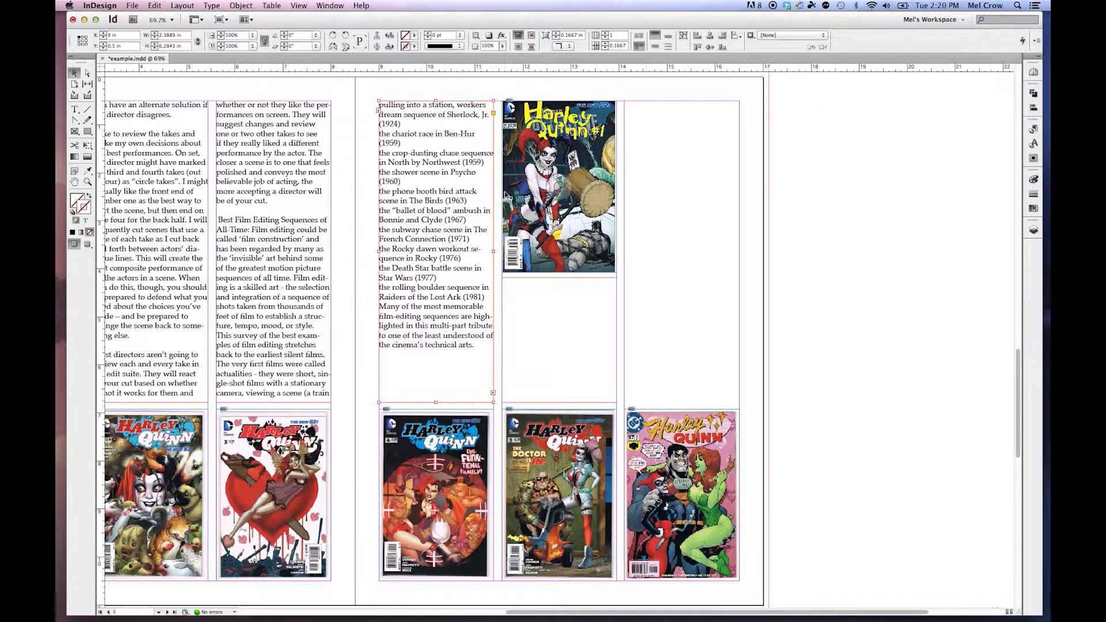
Change the passage from "first cut is completed" to "impatience that might not" in page 4's first column to Arial.
{"action": "scroll", "coordinate": [505, 195], "scroll_direction": "up", "scroll_amount": 5}
{"action": "scroll", "coordinate": [504, 195], "scroll_direction": "up", "scroll_amount": 10}
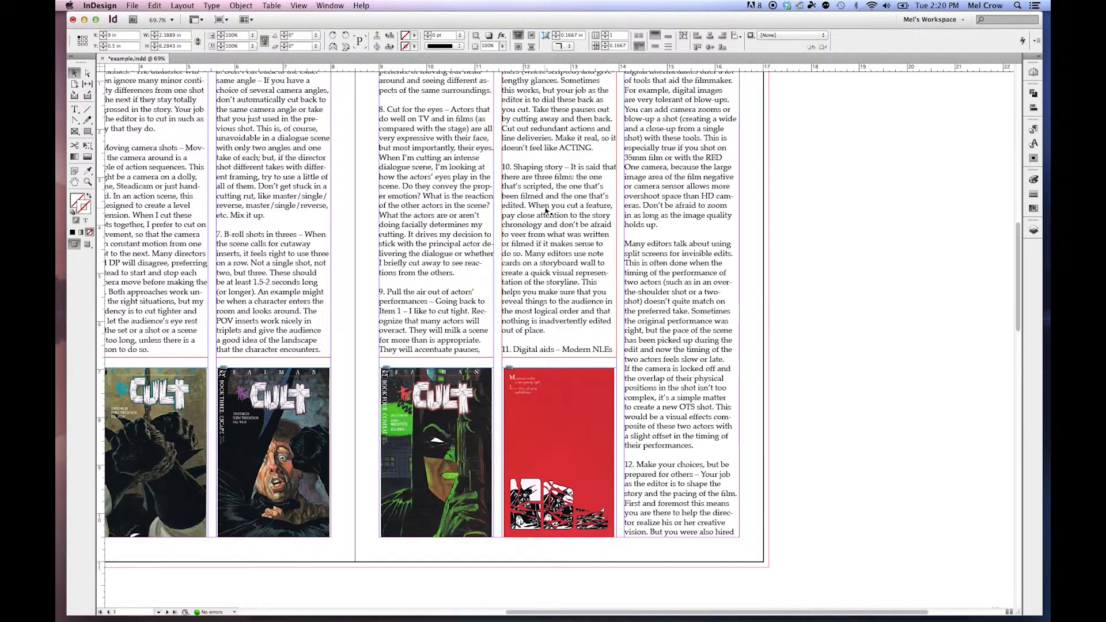
{"action": "double_click", "coordinate": [75, 181]}
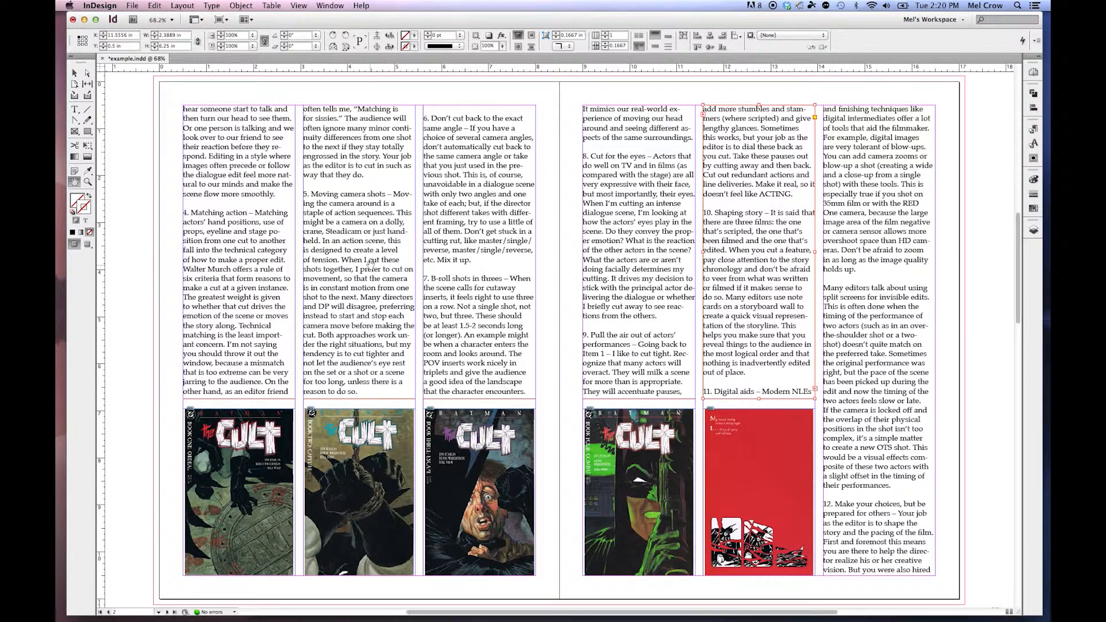
{"action": "scroll", "coordinate": [370, 266], "scroll_direction": "down", "scroll_amount": 10}
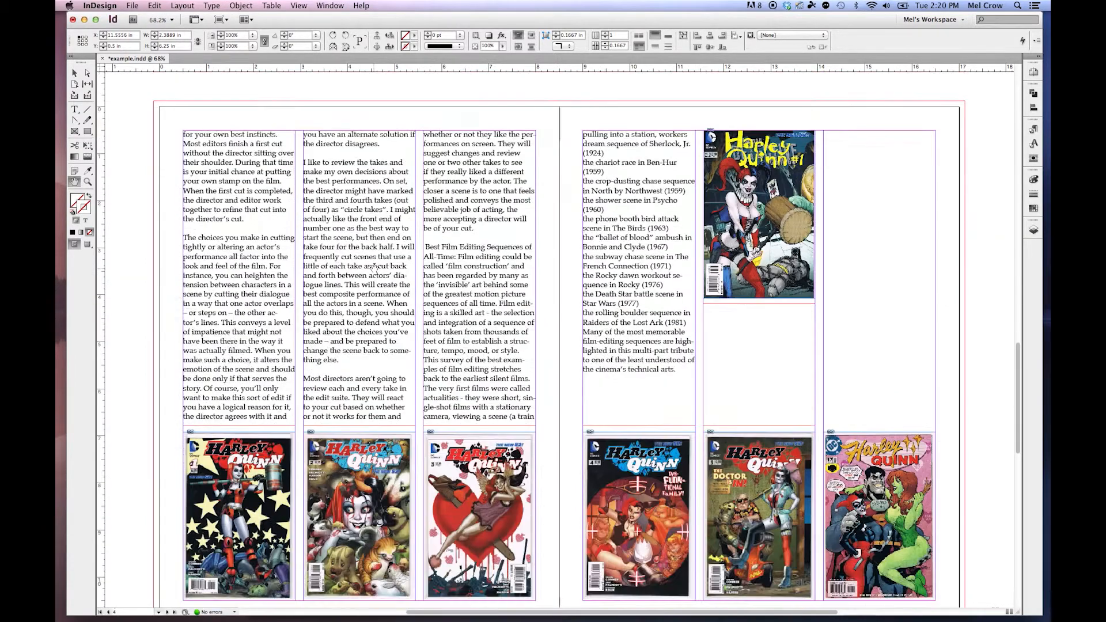
{"action": "left_click", "coordinate": [74, 109]}
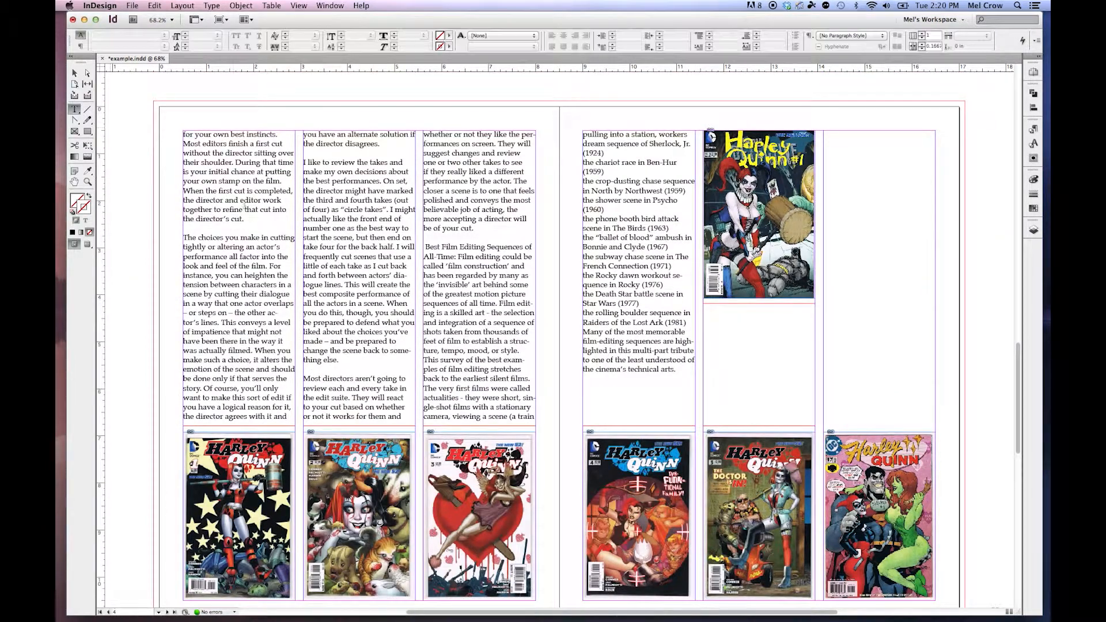
{"action": "left_click_drag", "start_coordinate": [217, 190], "coordinate": [281, 332]}
{"action": "double_click", "coordinate": [126, 34]}
{"action": "type", "text": "Arial"}
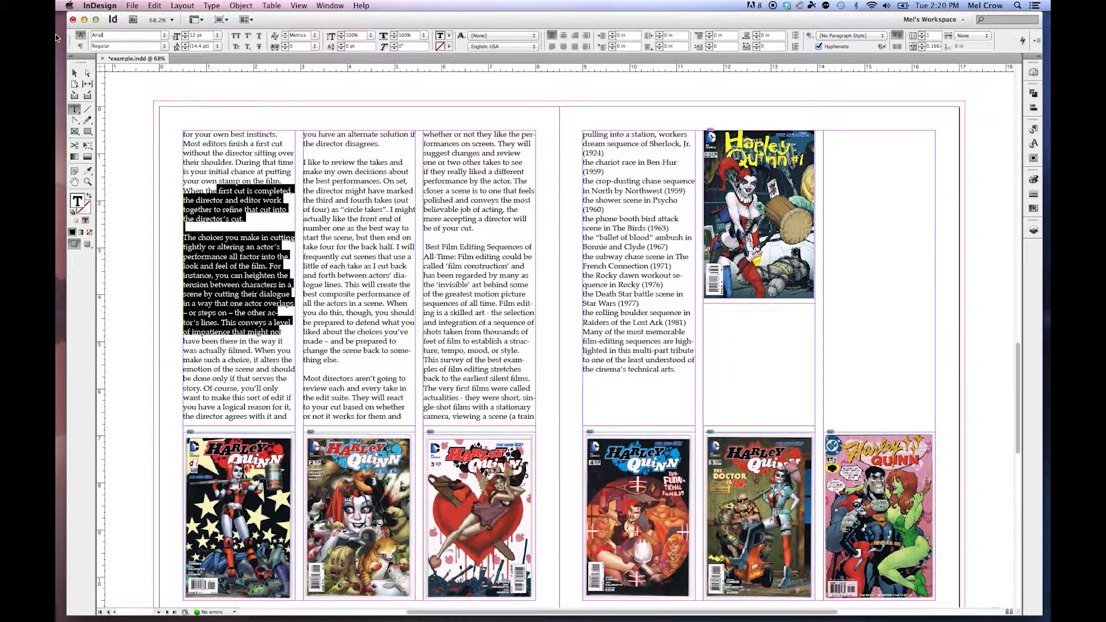
{"action": "key", "text": "Return"}
{"action": "left_click", "coordinate": [373, 243]}
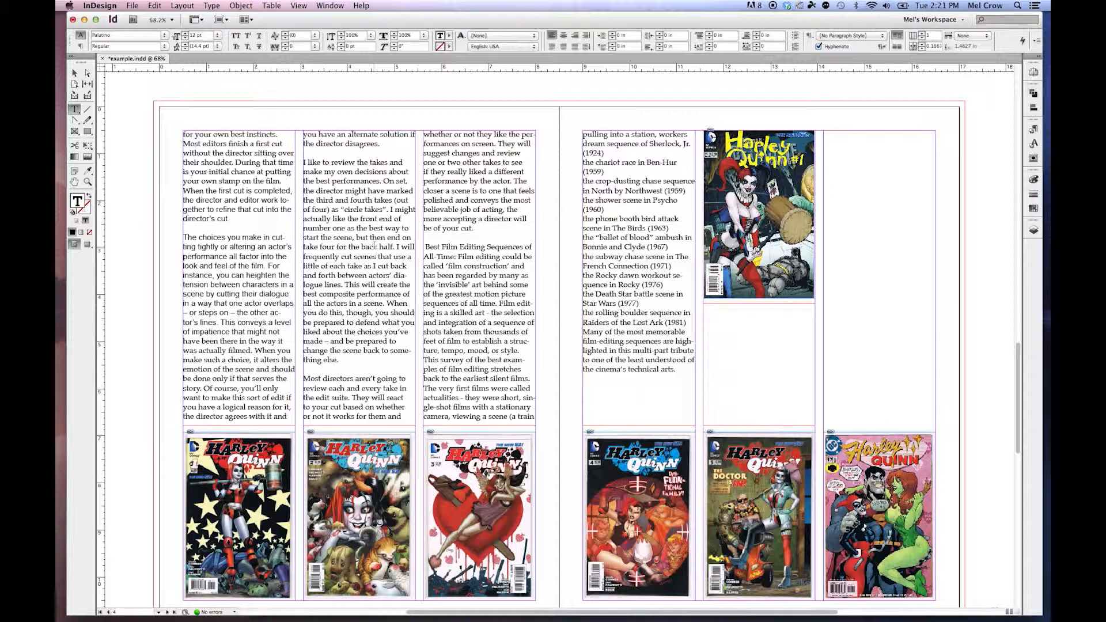
Start packaging the document and review the package summary and the list of fonts used.
{"action": "left_click", "coordinate": [75, 181]}
{"action": "left_click_drag", "start_coordinate": [178, 257], "coordinate": [178, 232]}
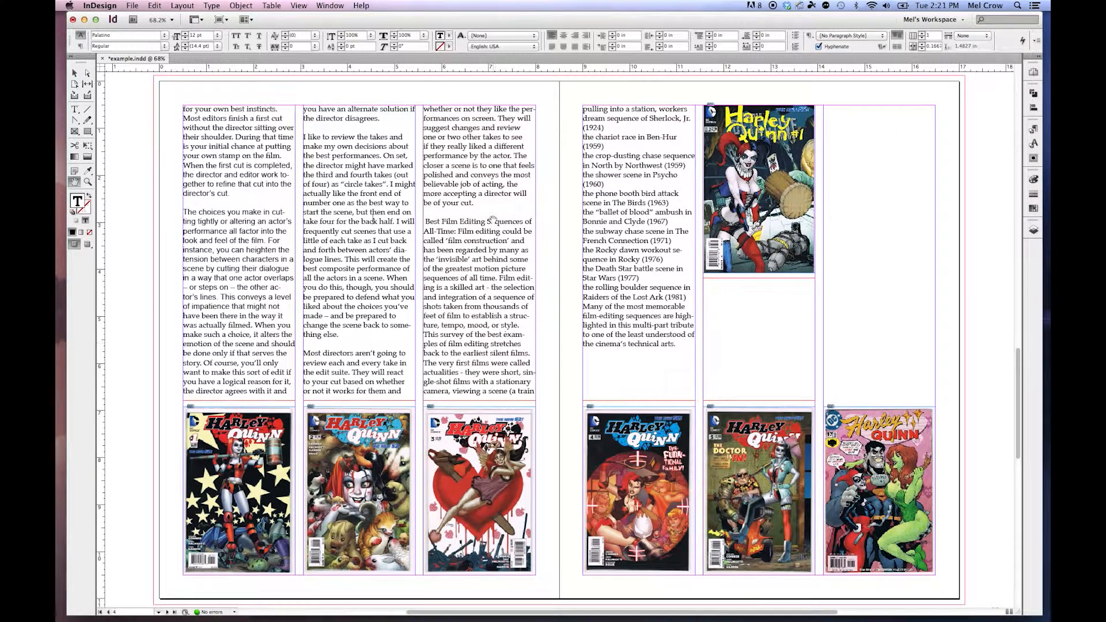
{"action": "left_click", "coordinate": [132, 7]}
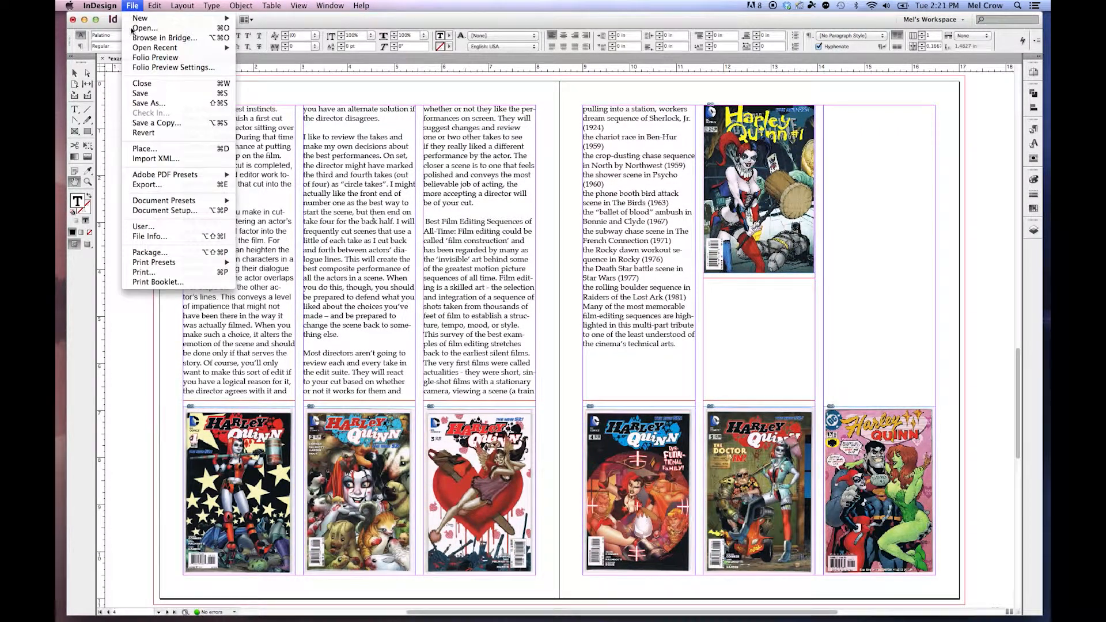
{"action": "left_click", "coordinate": [184, 255]}
{"action": "left_click_drag", "start_coordinate": [620, 117], "coordinate": [451, 160]}
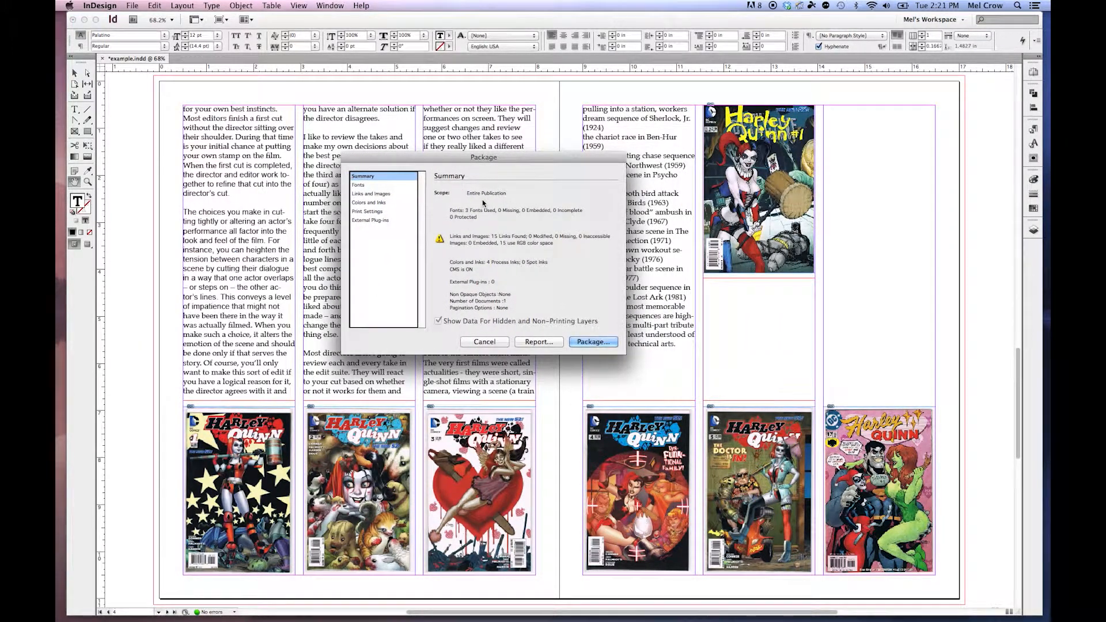
{"action": "left_click", "coordinate": [358, 185]}
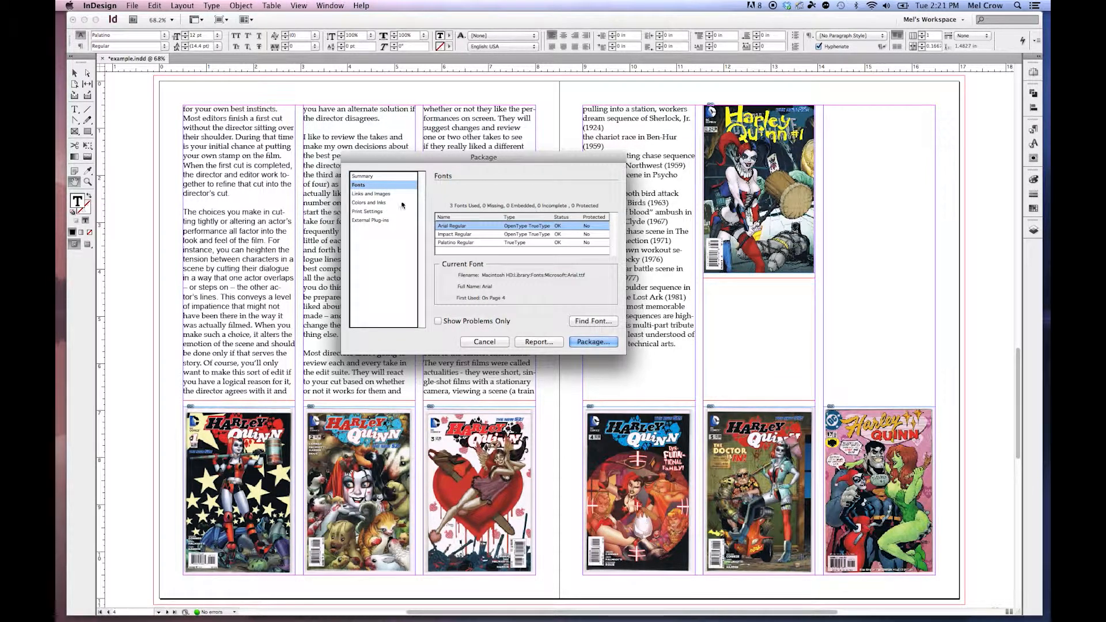
Review the package's colors and inks, and the link details of cult01.jpg.
{"action": "left_click", "coordinate": [373, 203]}
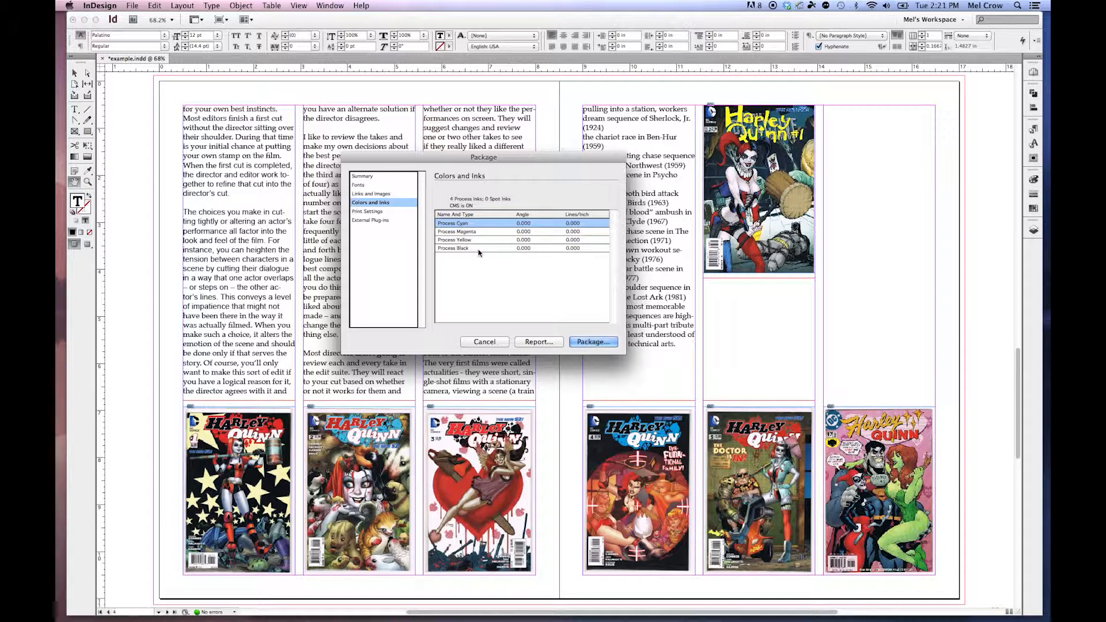
{"action": "left_click", "coordinate": [380, 194]}
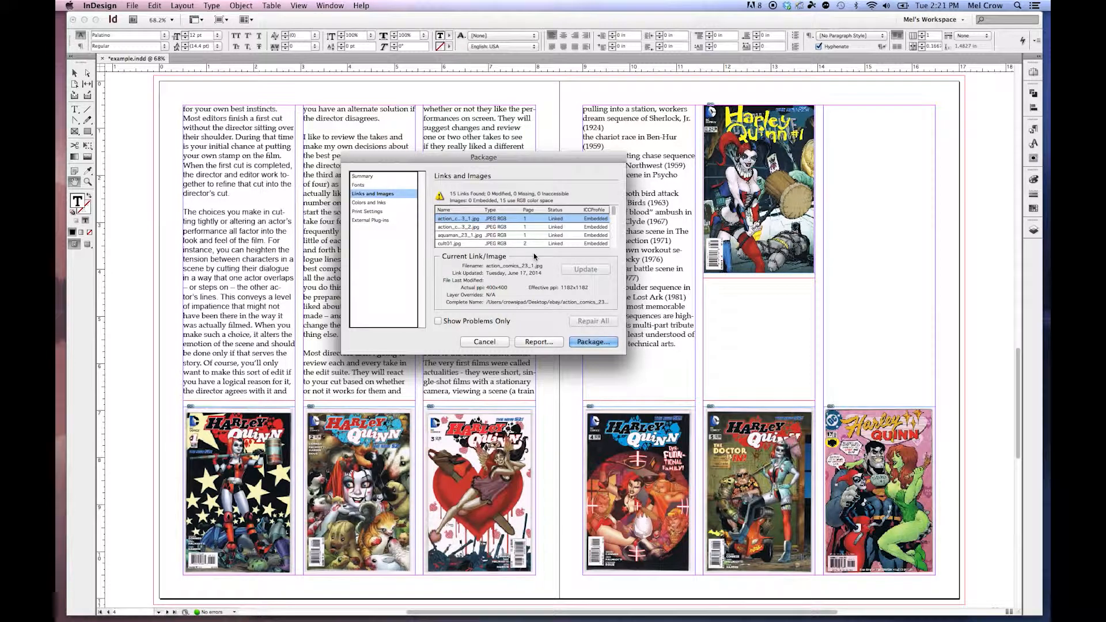
{"action": "left_click", "coordinate": [500, 244]}
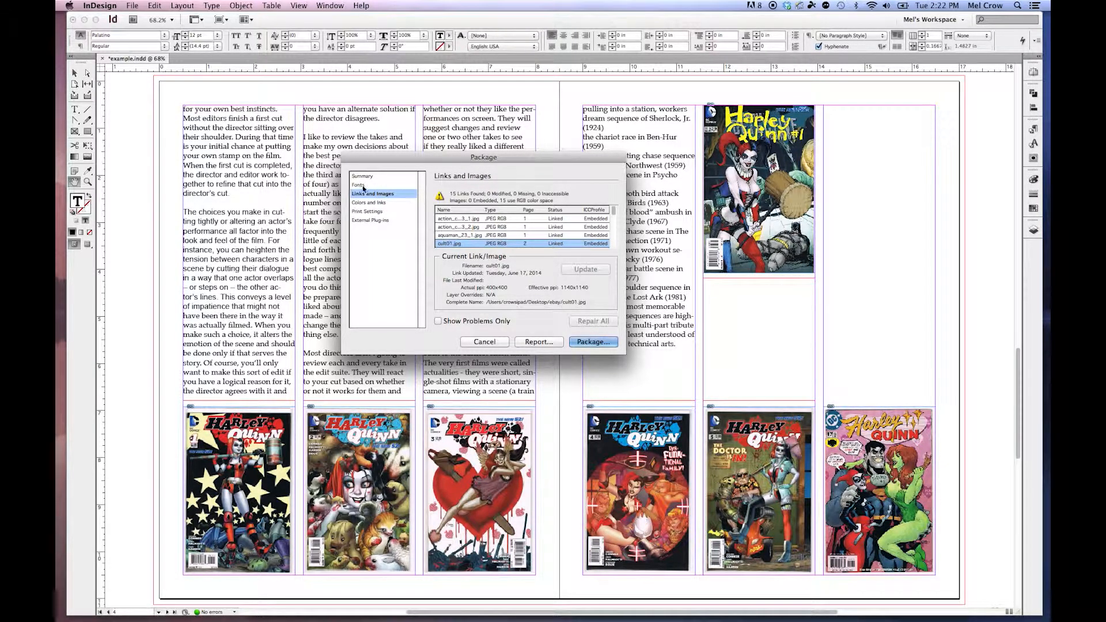
Return to the package's list of fonts and inspect the details of Impact Regular.
{"action": "left_click", "coordinate": [362, 185]}
{"action": "left_click", "coordinate": [446, 319]}
{"action": "left_click", "coordinate": [446, 316]}
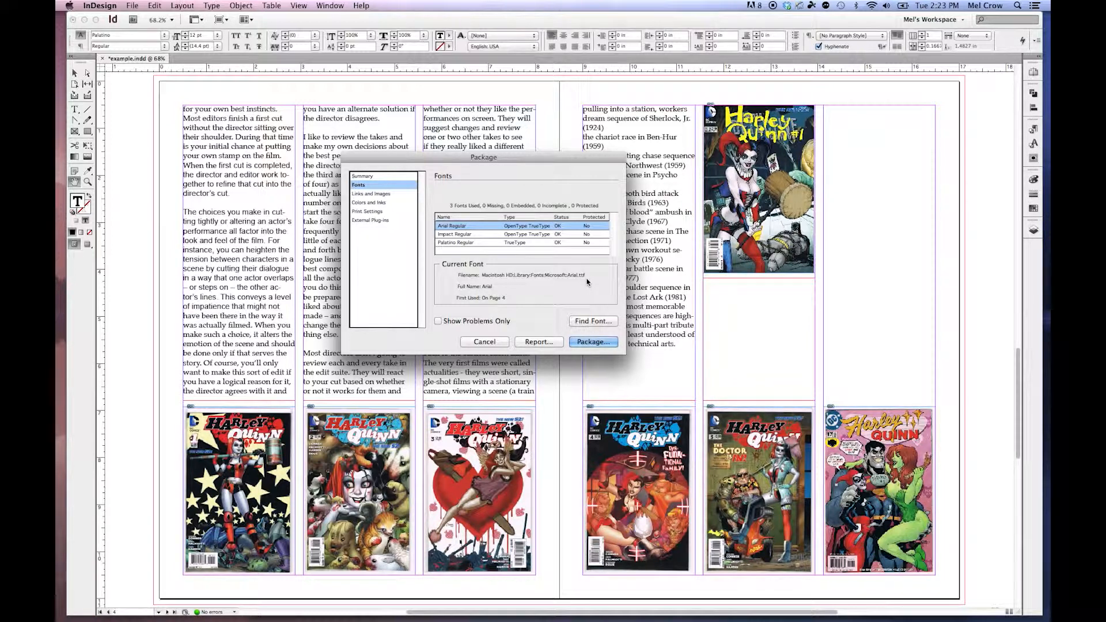
{"action": "left_click", "coordinate": [471, 234]}
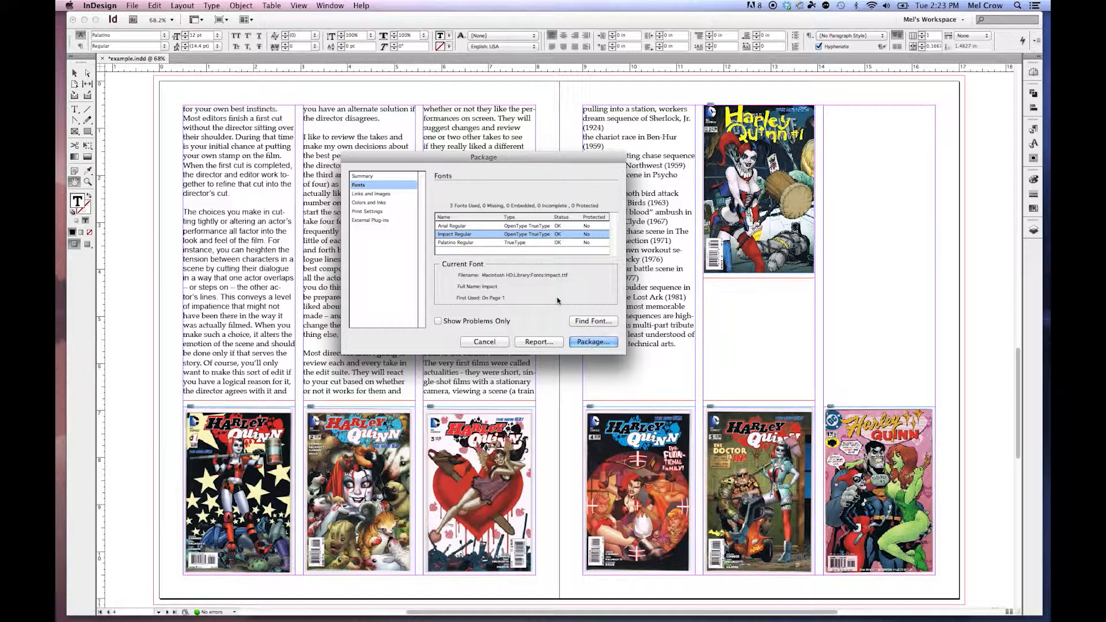
Open Find Font from the package check, inspect Impact Regular and Palatino Regular, and leave without replacing any font.
{"action": "left_click", "coordinate": [592, 321]}
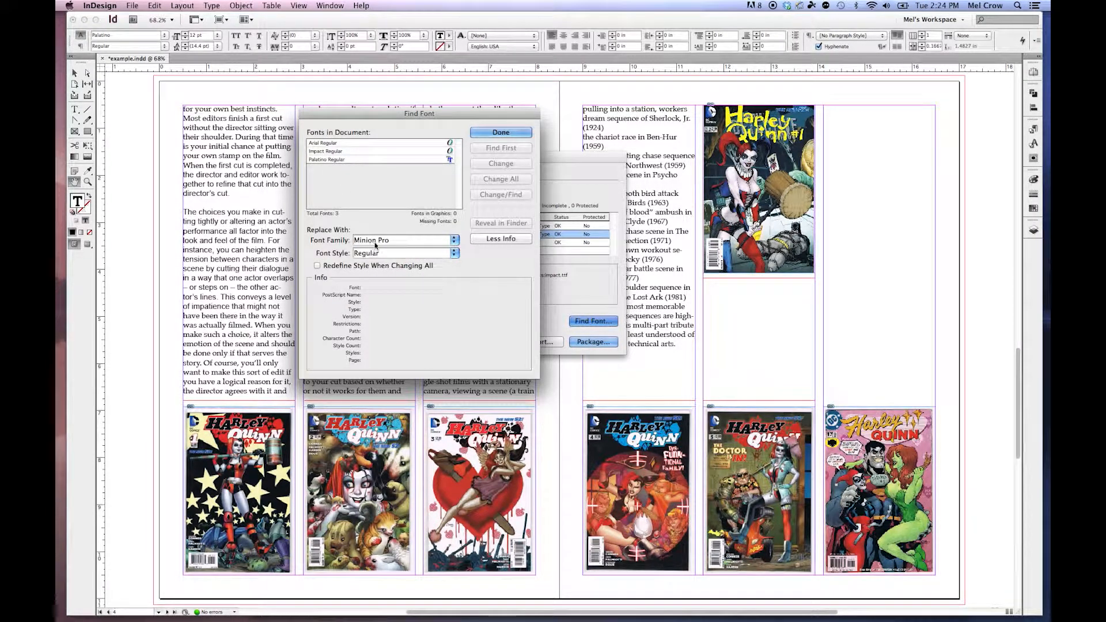
{"action": "left_click", "coordinate": [338, 151]}
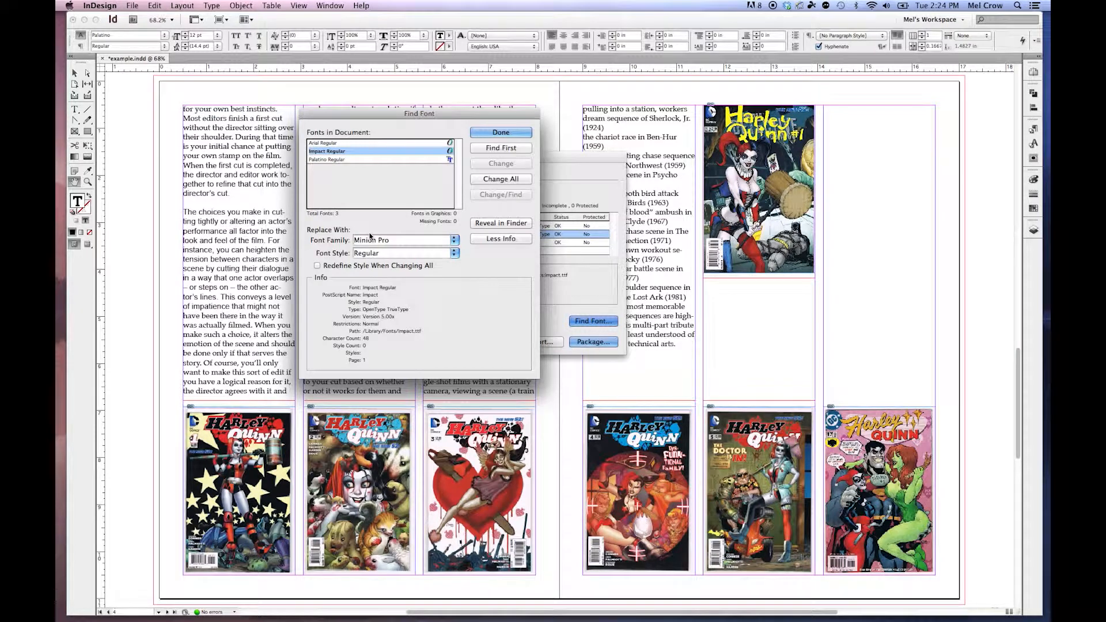
{"action": "left_click", "coordinate": [339, 160]}
{"action": "left_click", "coordinate": [454, 241]}
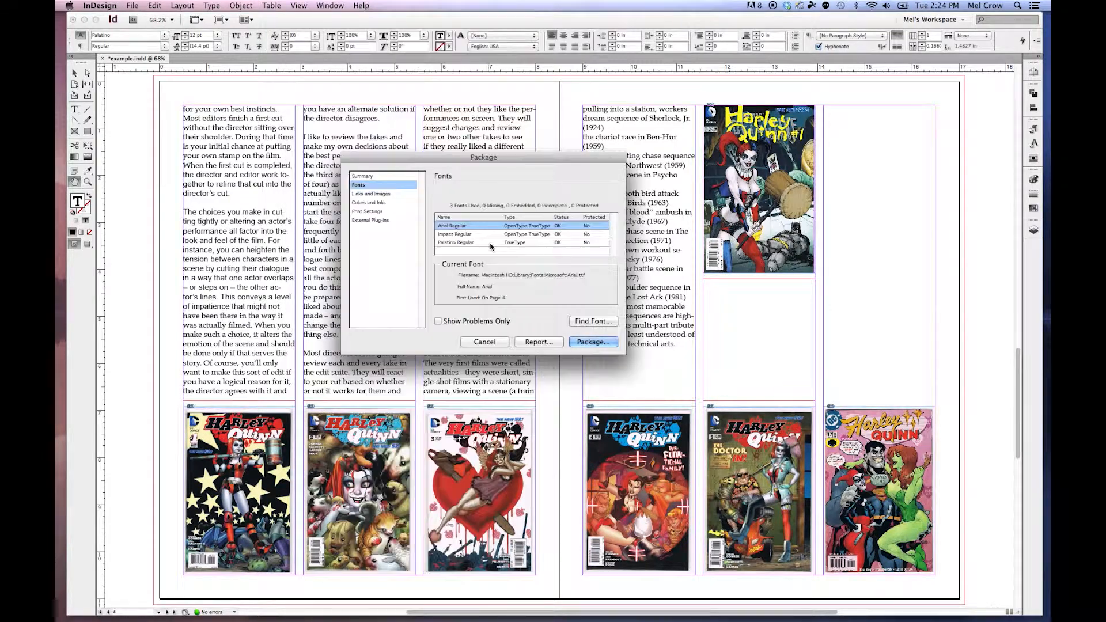
{"action": "left_click", "coordinate": [211, 6]}
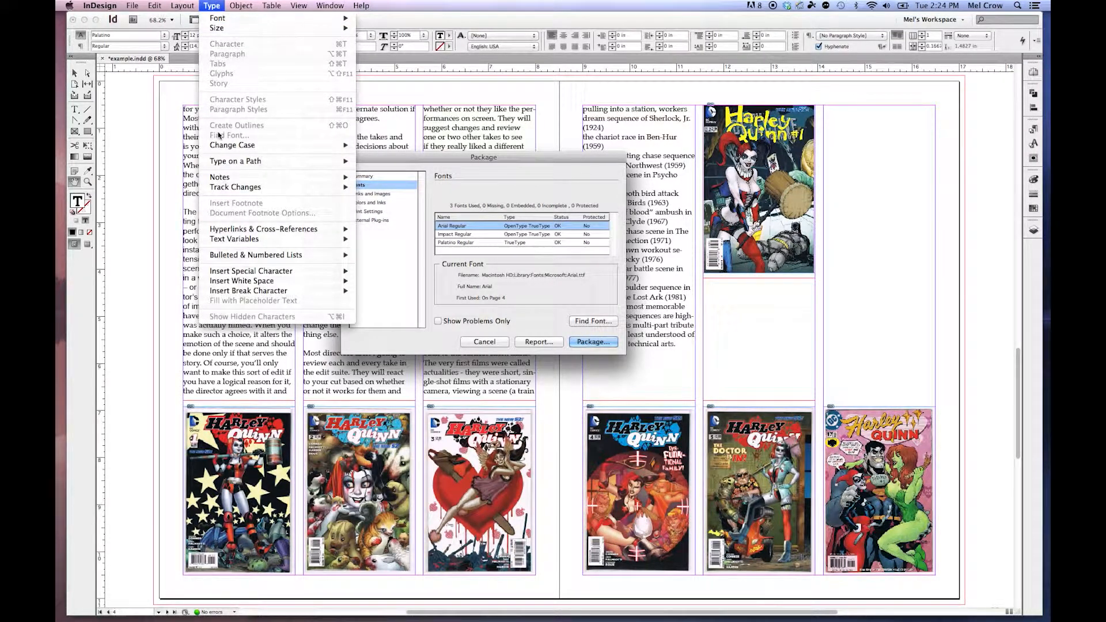
{"action": "left_click", "coordinate": [572, 280]}
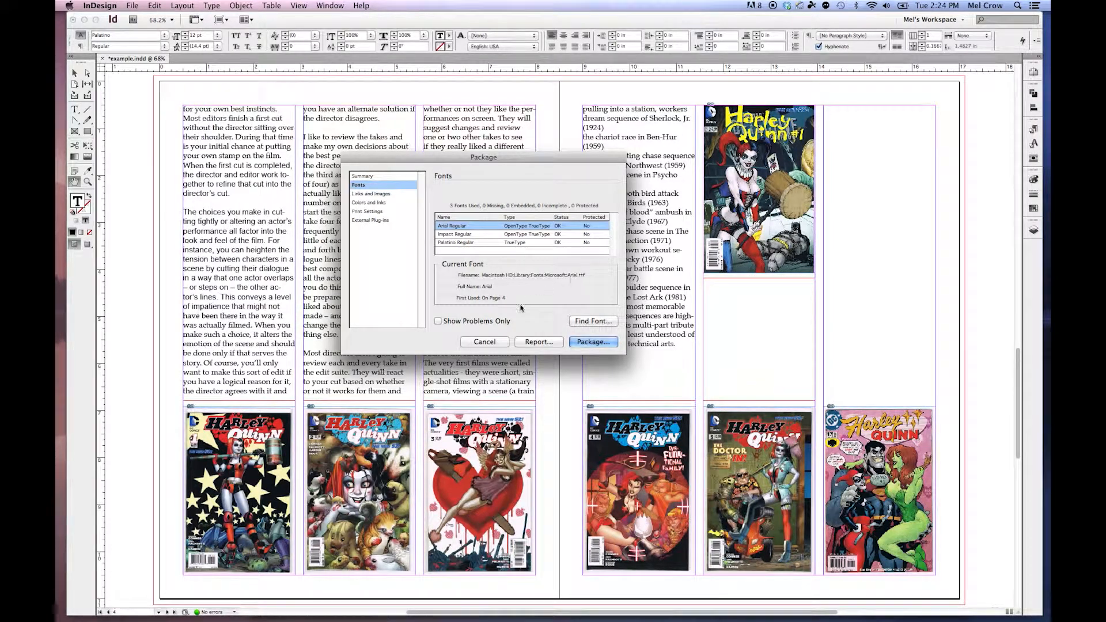
{"action": "left_click_drag", "start_coordinate": [528, 157], "coordinate": [630, 193]}
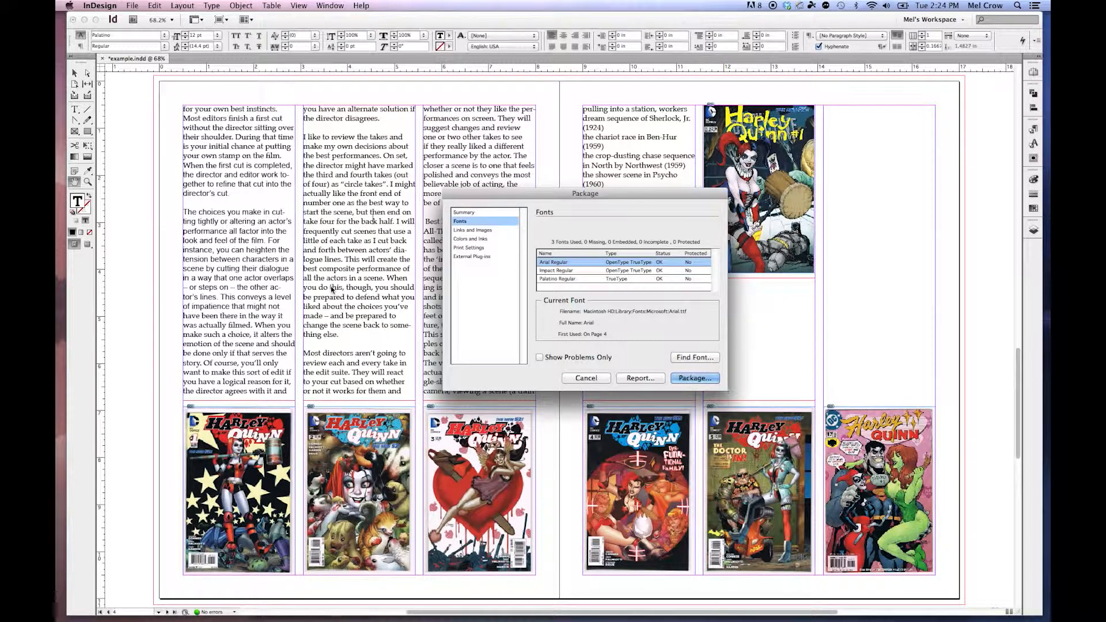
{"action": "left_click_drag", "start_coordinate": [556, 193], "coordinate": [352, 134]}
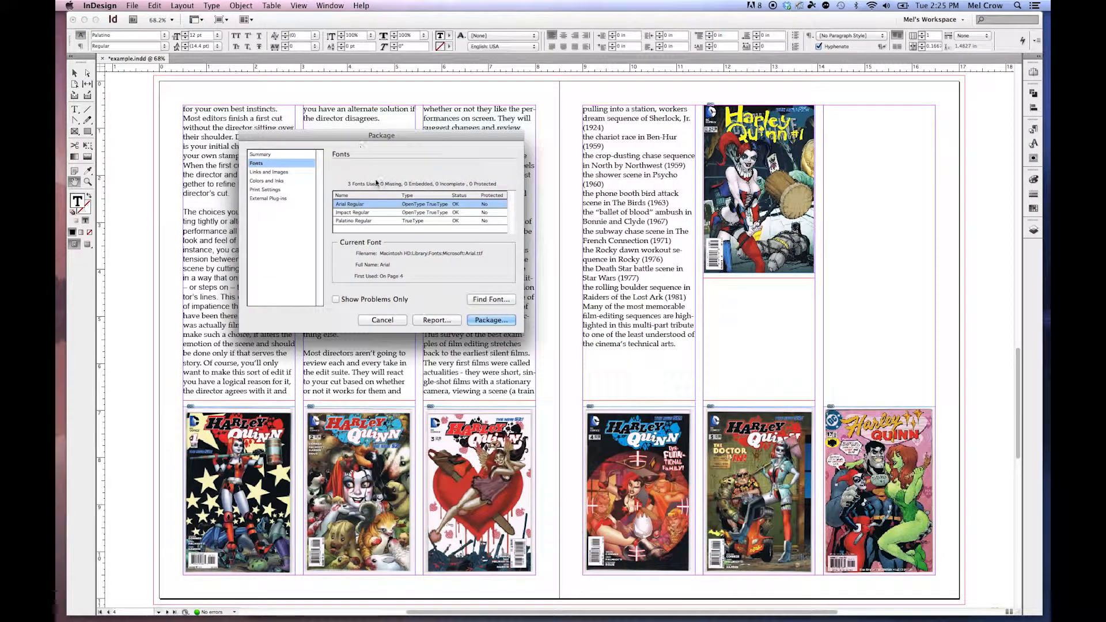
Proceed with packaging, save the publication, and enter the printing instructions "Make my document look FABULOUS1".
{"action": "left_click", "coordinate": [493, 320]}
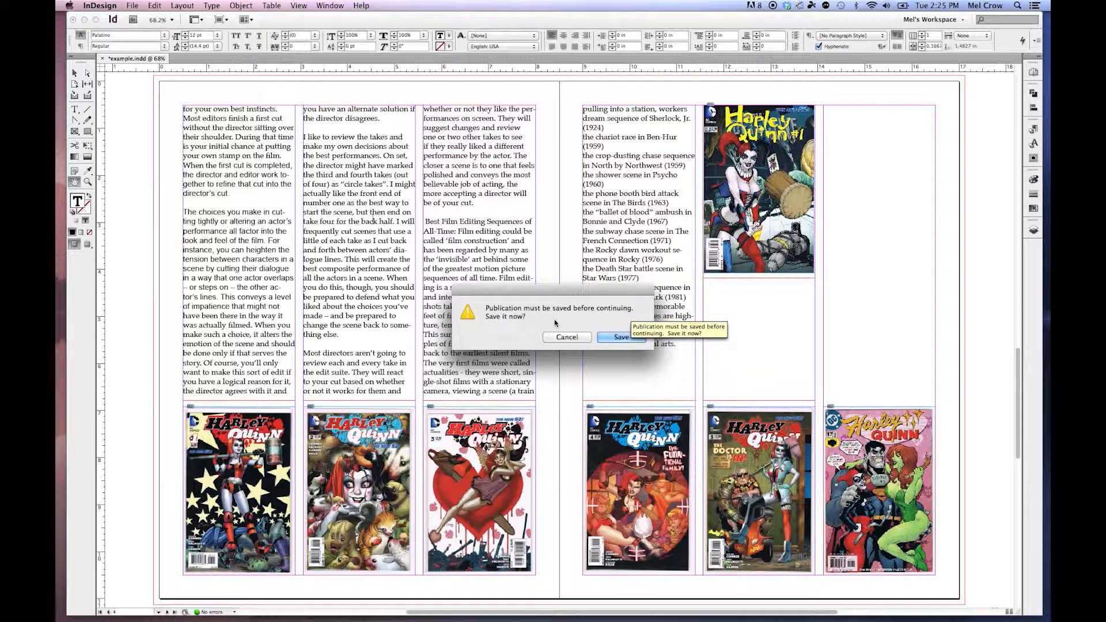
{"action": "left_click", "coordinate": [628, 339]}
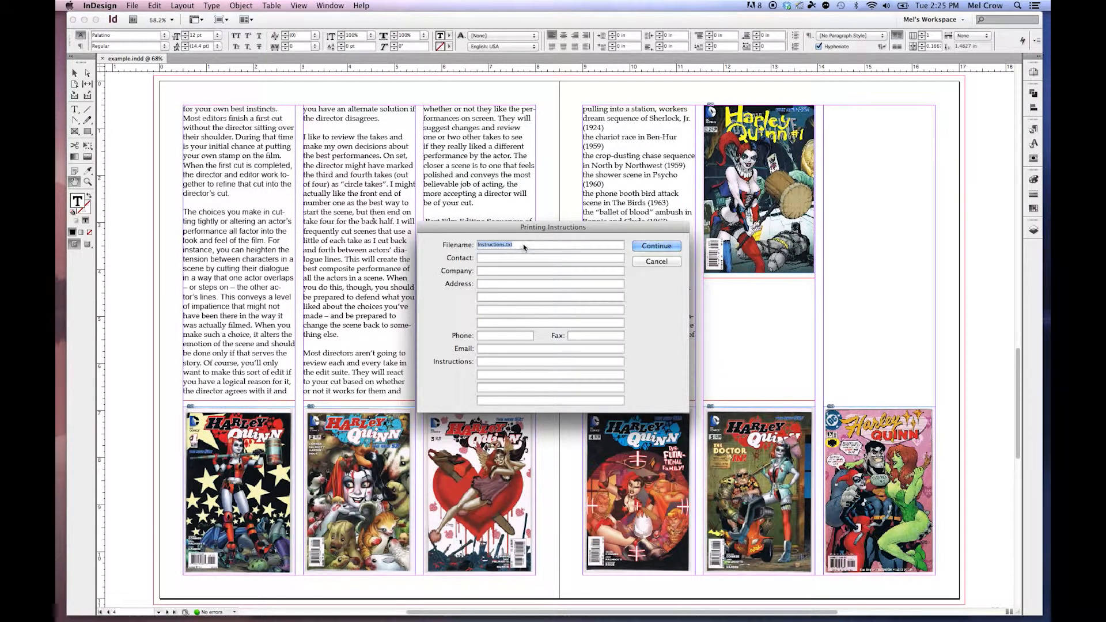
{"action": "left_click", "coordinate": [499, 363]}
{"action": "type", "text": "Make my document look"}
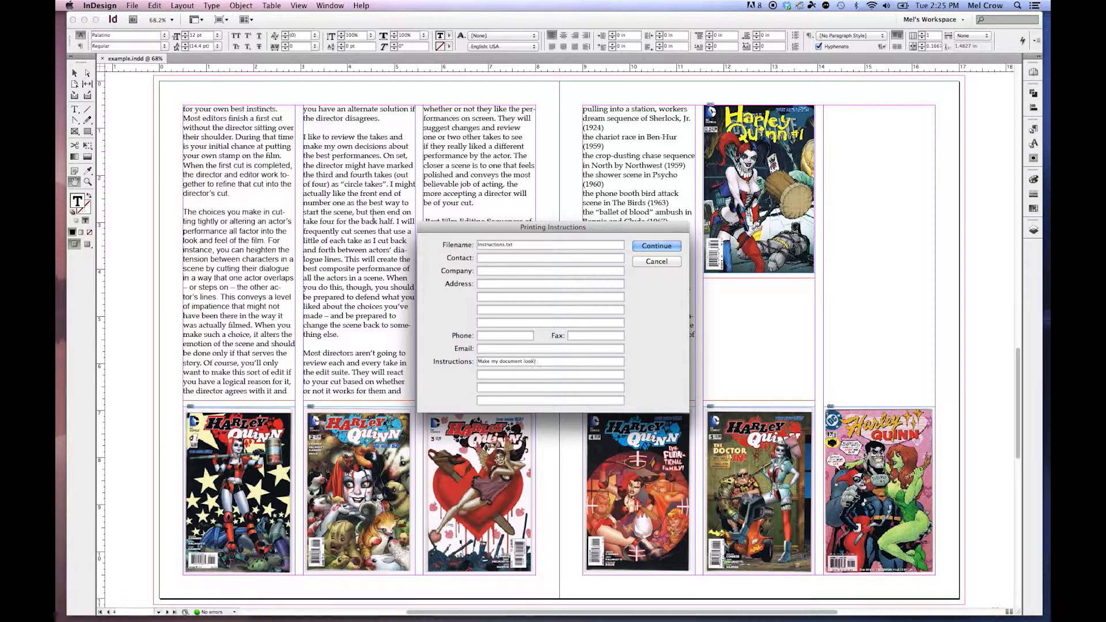
{"action": "type", "text": " FABULOU"}
{"action": "type", "text": "S1"}
{"action": "left_click", "coordinate": [656, 246]}
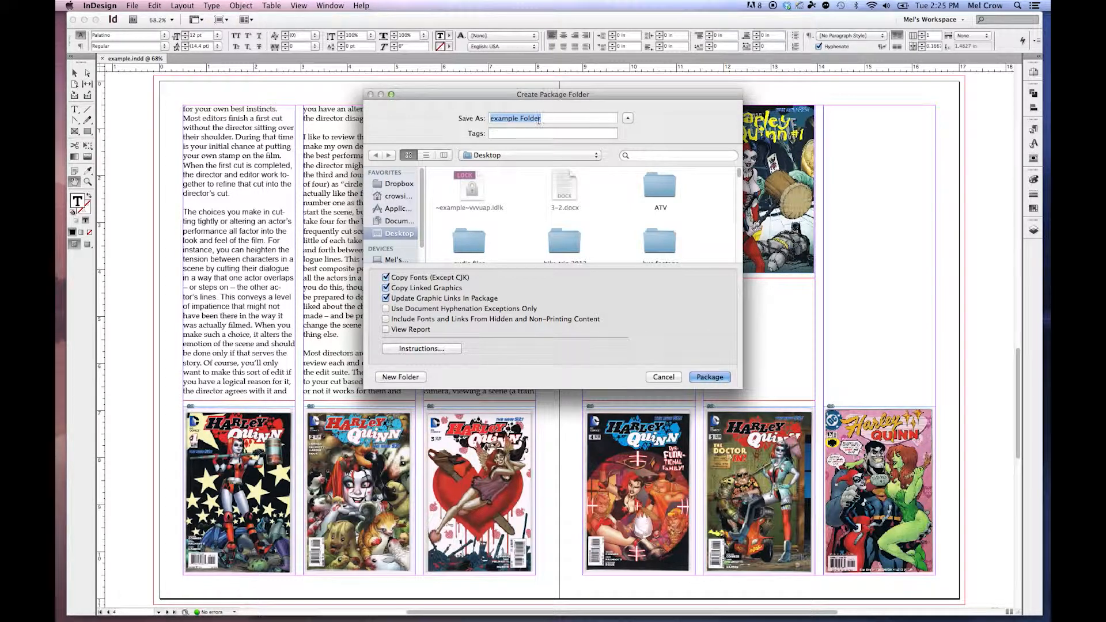
Name the package folder "print text" on the Desktop and create the package, accepting the font copying notice.
{"action": "type", "text": "print text"}
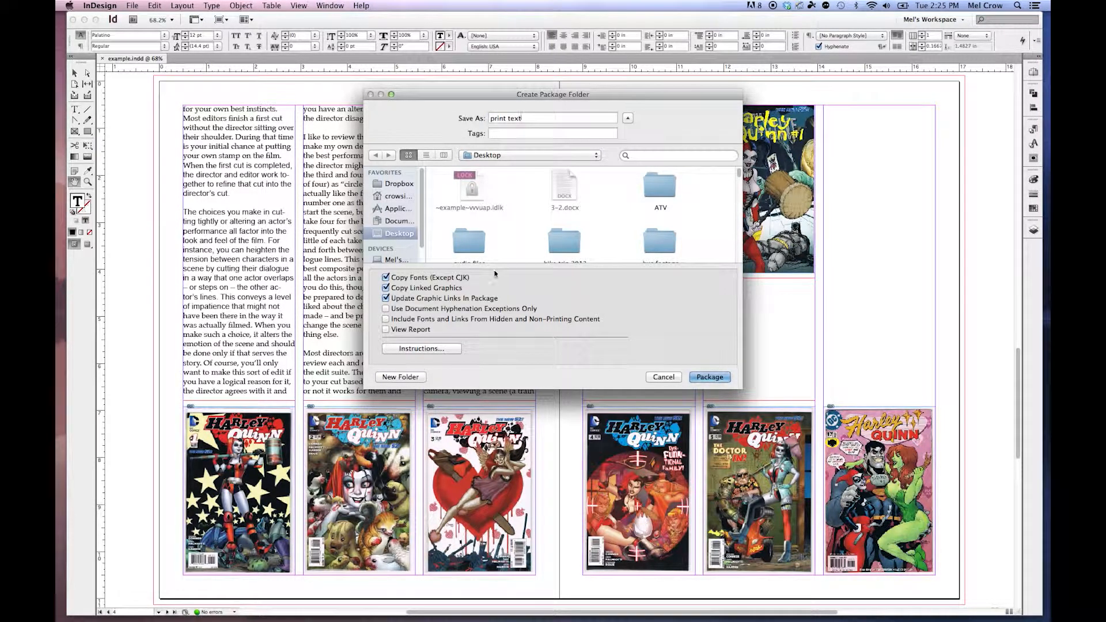
{"action": "left_click", "coordinate": [722, 378]}
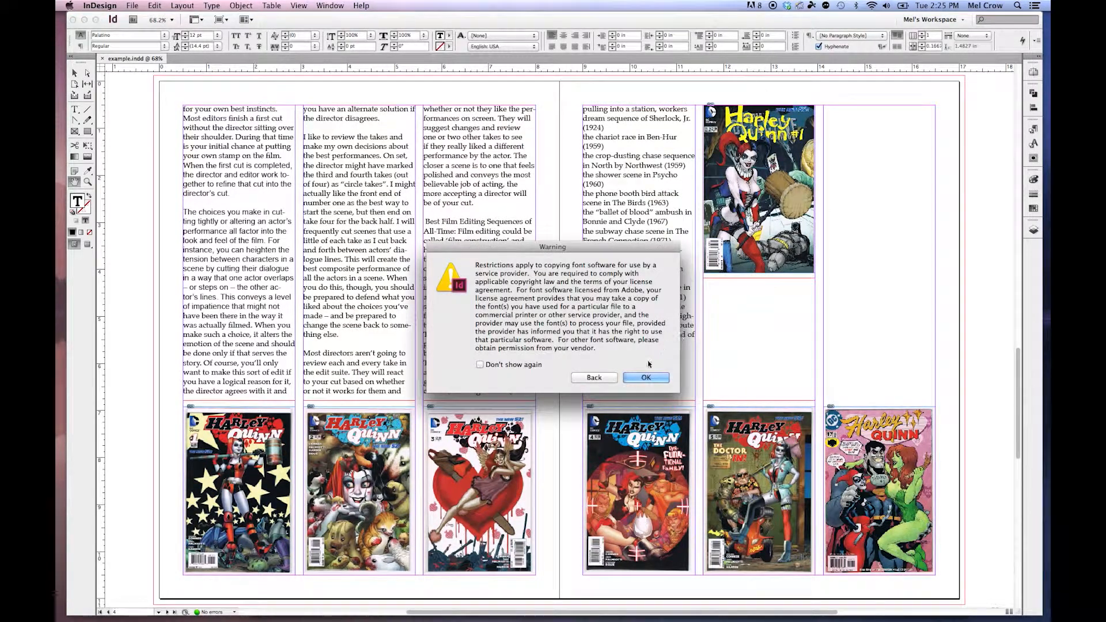
{"action": "left_click", "coordinate": [642, 379]}
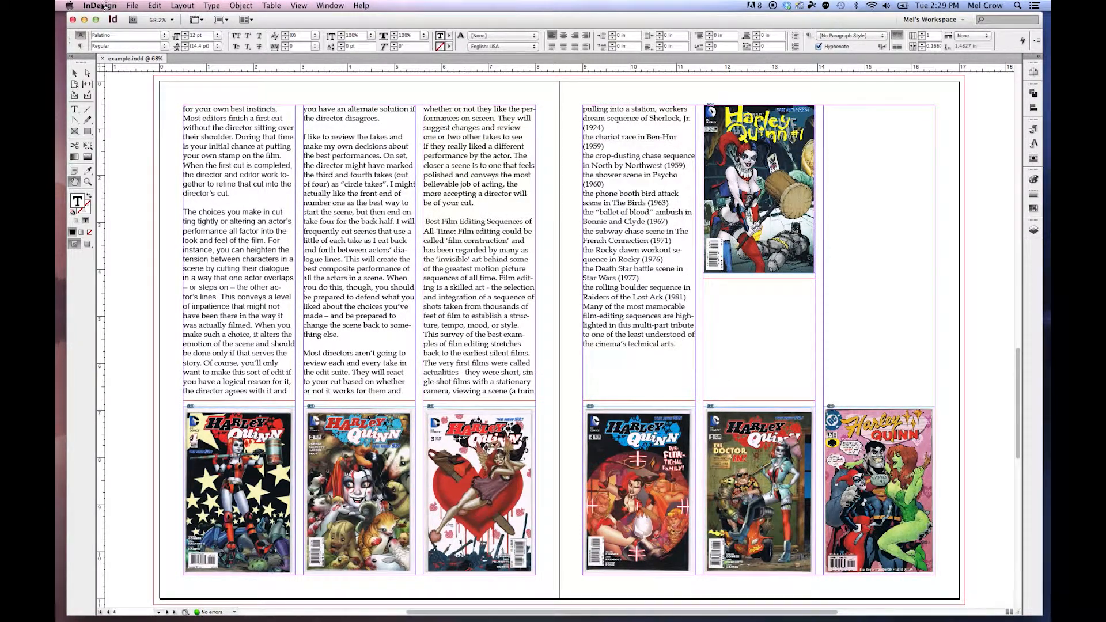
Hide InDesign to reach the desktop and open the package folder named "example Folder".
{"action": "left_click", "coordinate": [103, 6]}
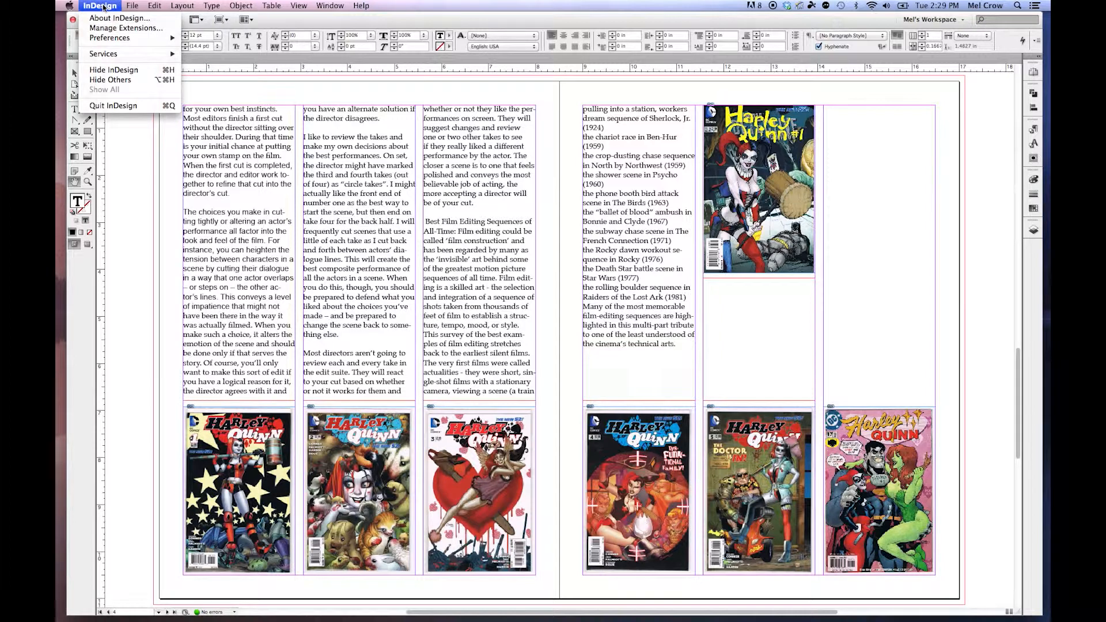
{"action": "left_click", "coordinate": [117, 74]}
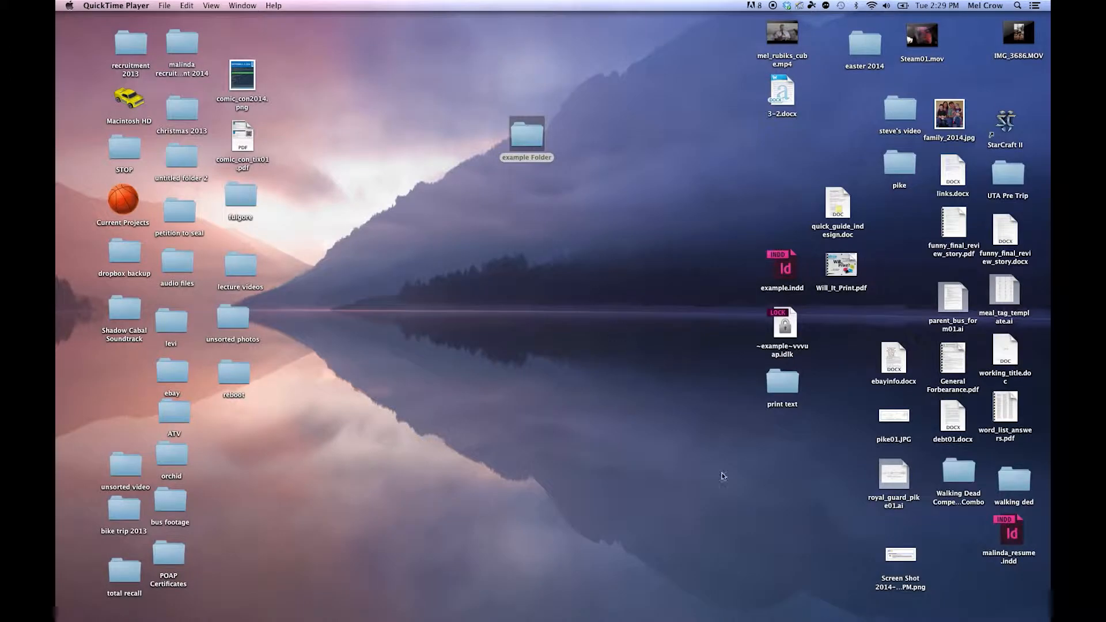
{"action": "double_click", "coordinate": [523, 143]}
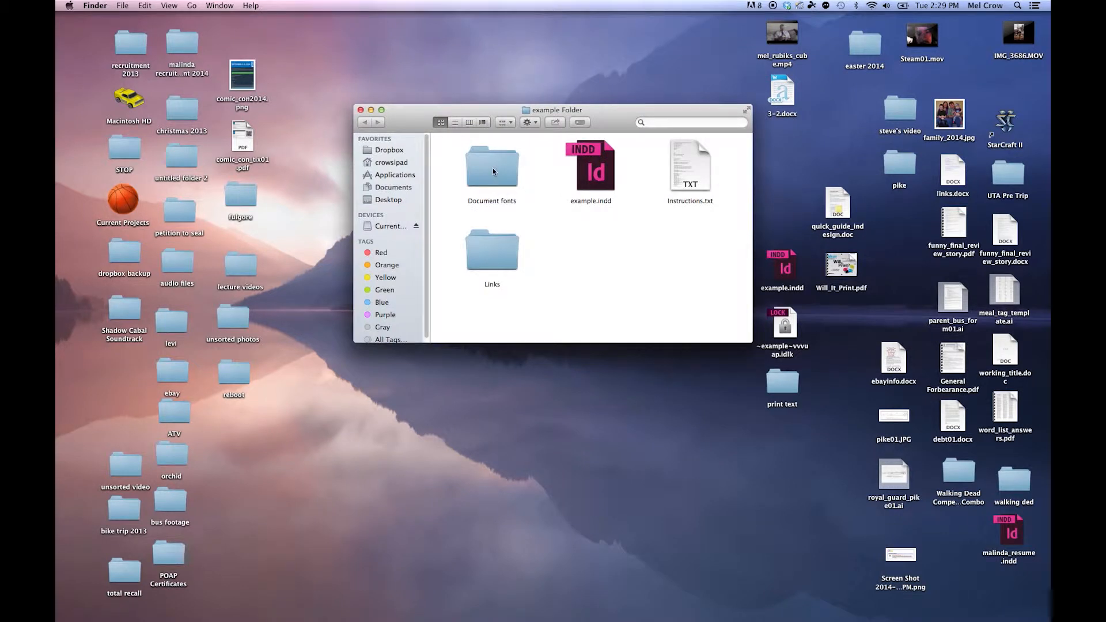
Inspect the contents of the packaged Document fonts and Links folders, returning to the package folder.
{"action": "double_click", "coordinate": [492, 168]}
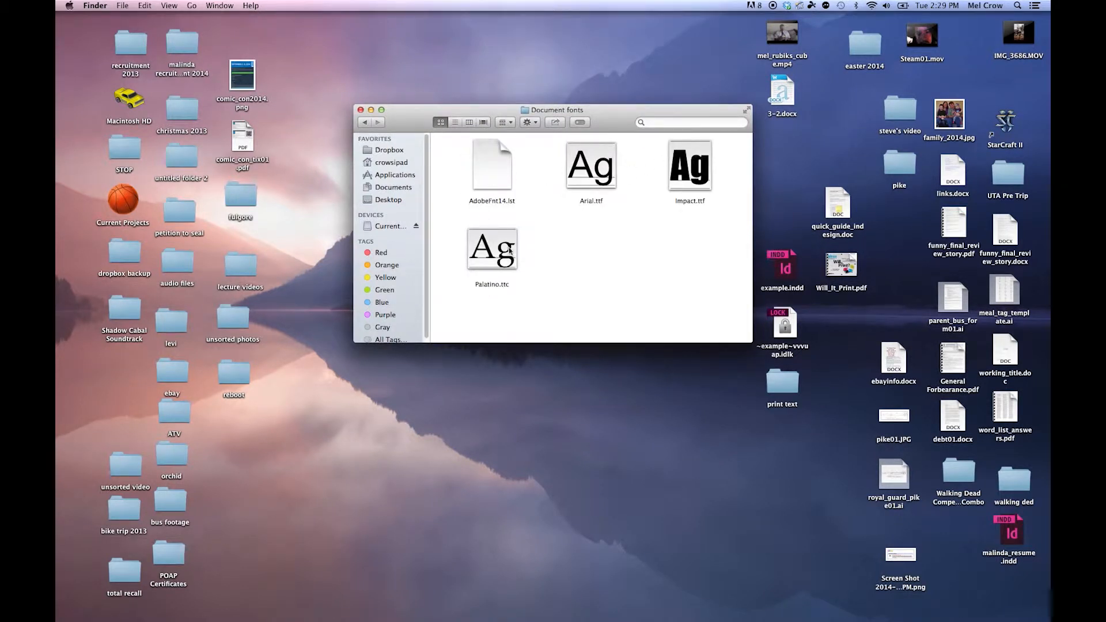
{"action": "left_click", "coordinate": [366, 122]}
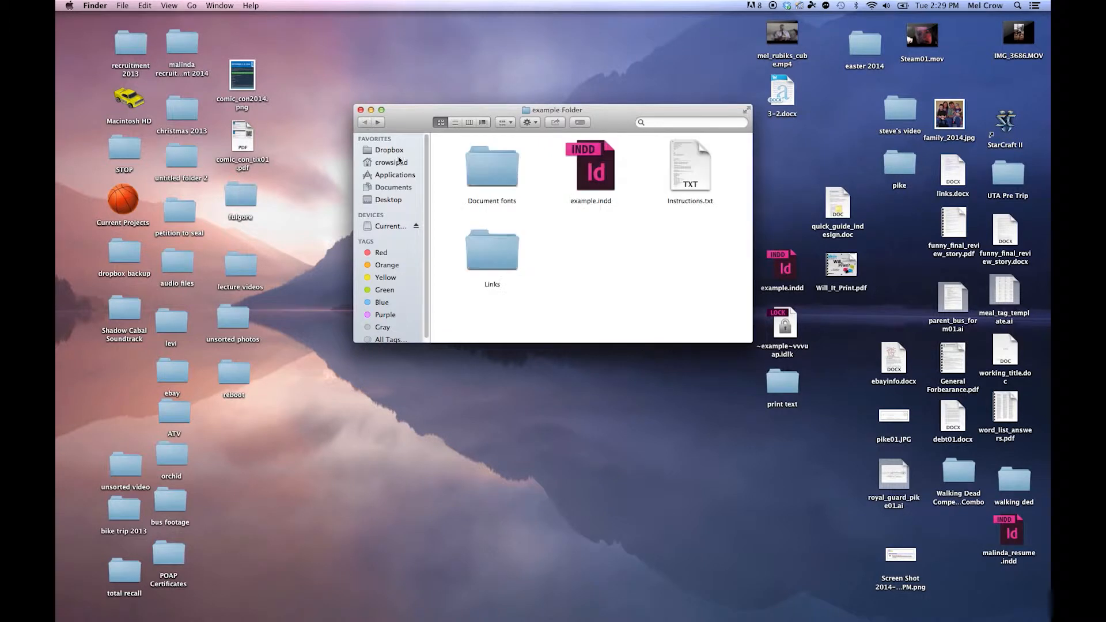
{"action": "double_click", "coordinate": [494, 256]}
{"action": "scroll", "coordinate": [535, 219], "scroll_direction": "down", "scroll_amount": 5}
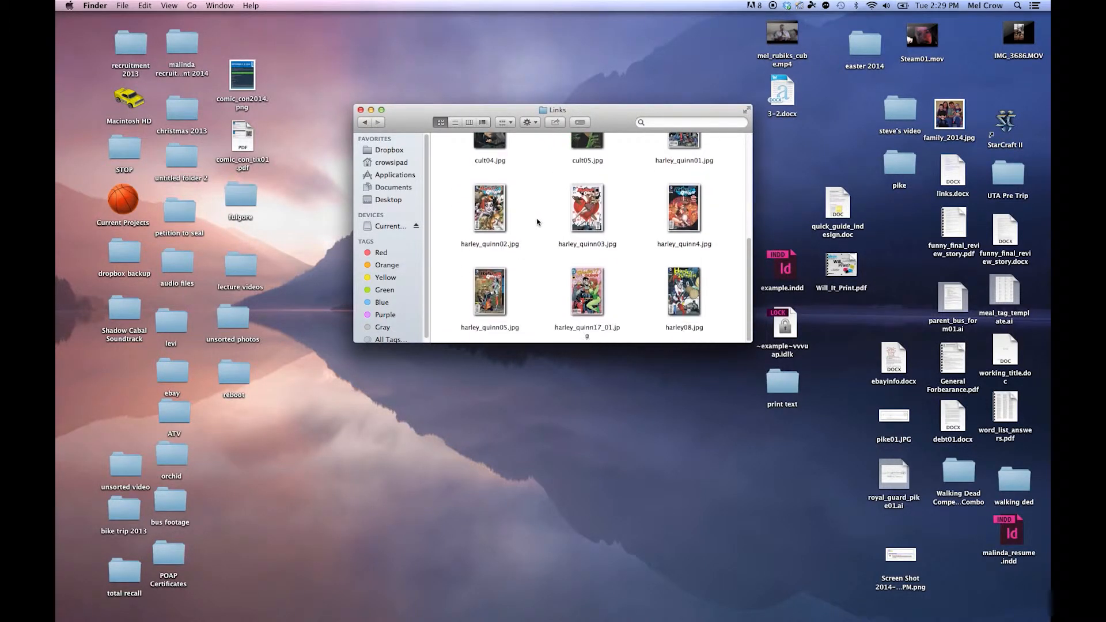
{"action": "left_click", "coordinate": [365, 123]}
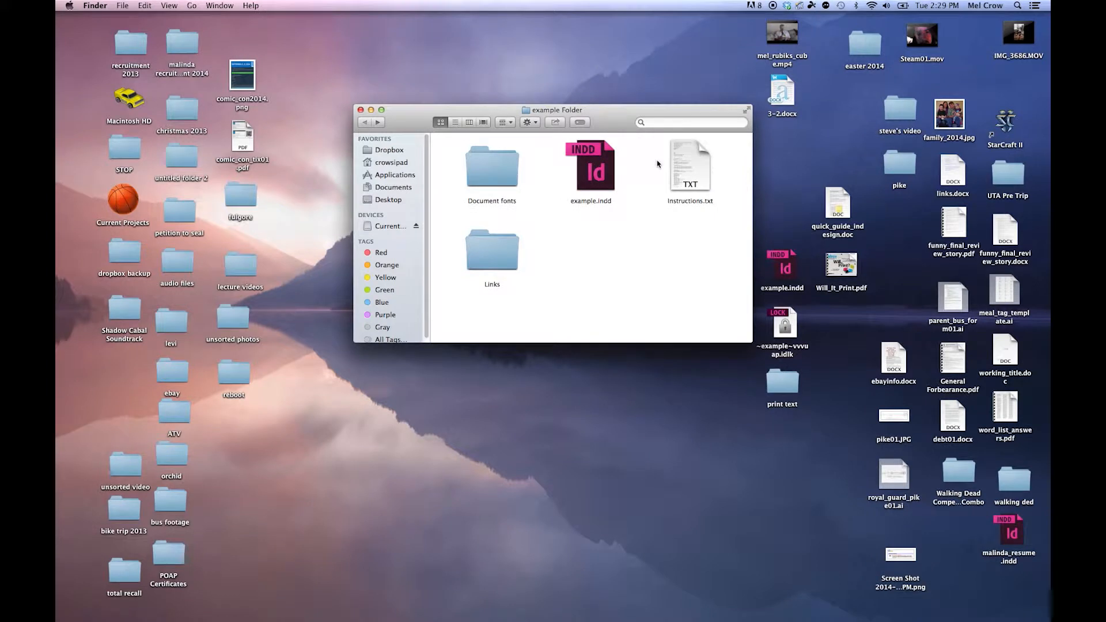
Open the packaged Instructions.txt, examine the special instructions, fonts, inks and print settings, and close the file.
{"action": "double_click", "coordinate": [684, 167]}
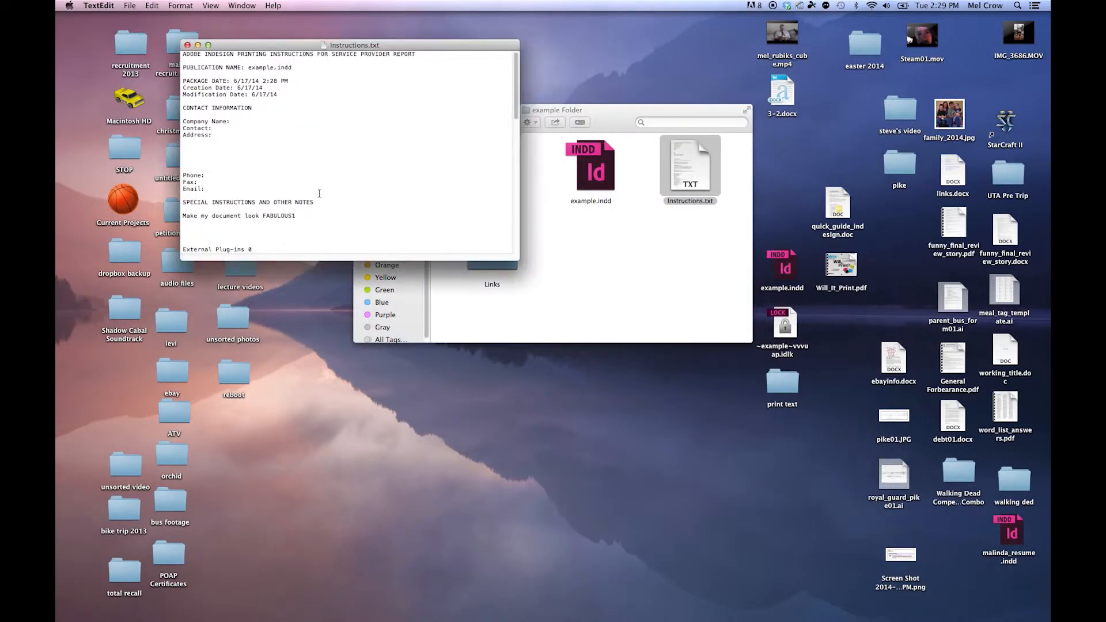
{"action": "left_click_drag", "start_coordinate": [208, 203], "coordinate": [289, 216]}
{"action": "left_click_drag", "start_coordinate": [191, 216], "coordinate": [282, 215]}
{"action": "scroll", "coordinate": [376, 186], "scroll_direction": "down", "scroll_amount": 3}
{"action": "scroll", "coordinate": [376, 186], "scroll_direction": "down", "scroll_amount": 10}
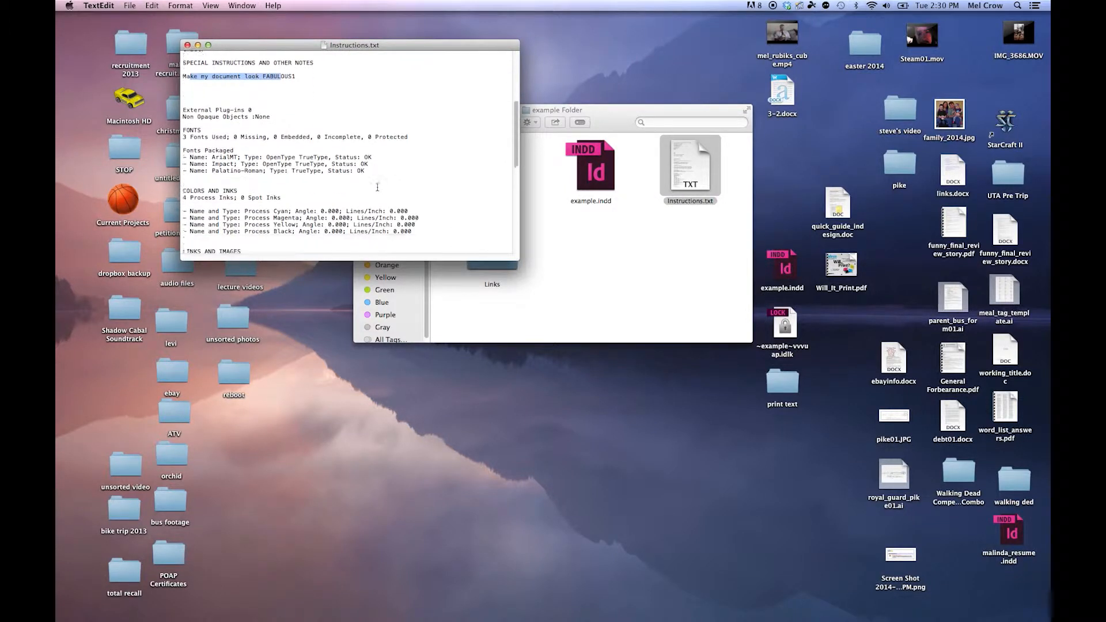
{"action": "scroll", "coordinate": [377, 187], "scroll_direction": "down", "scroll_amount": 1}
{"action": "scroll", "coordinate": [378, 187], "scroll_direction": "down", "scroll_amount": 10}
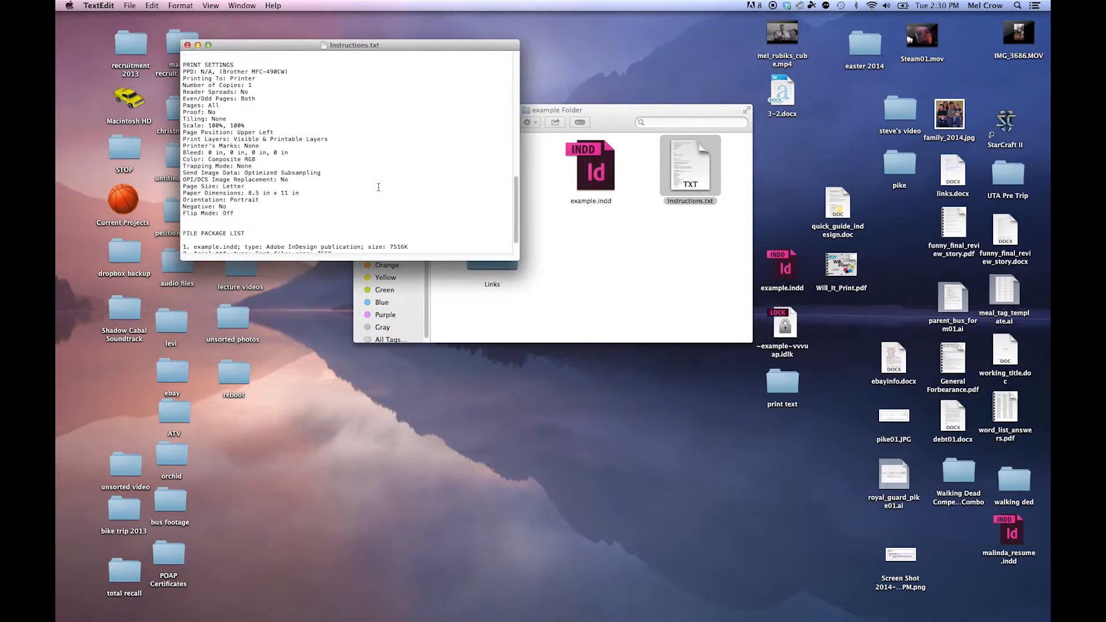
{"action": "scroll", "coordinate": [378, 187], "scroll_direction": "down", "scroll_amount": 1}
{"action": "scroll", "coordinate": [379, 187], "scroll_direction": "up", "scroll_amount": 15}
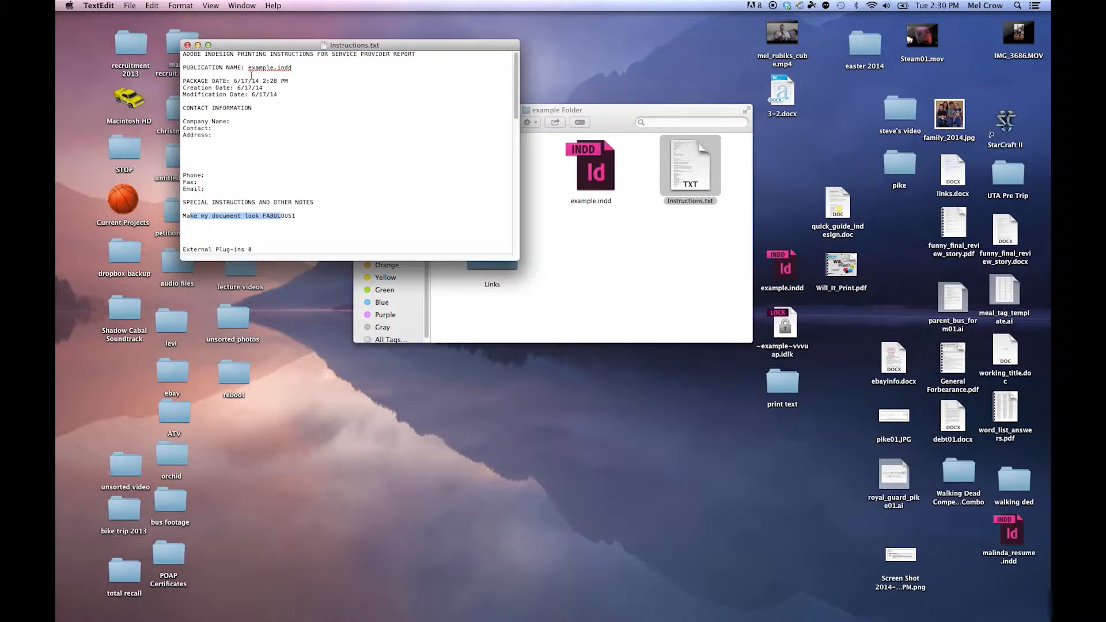
{"action": "left_click", "coordinate": [187, 45]}
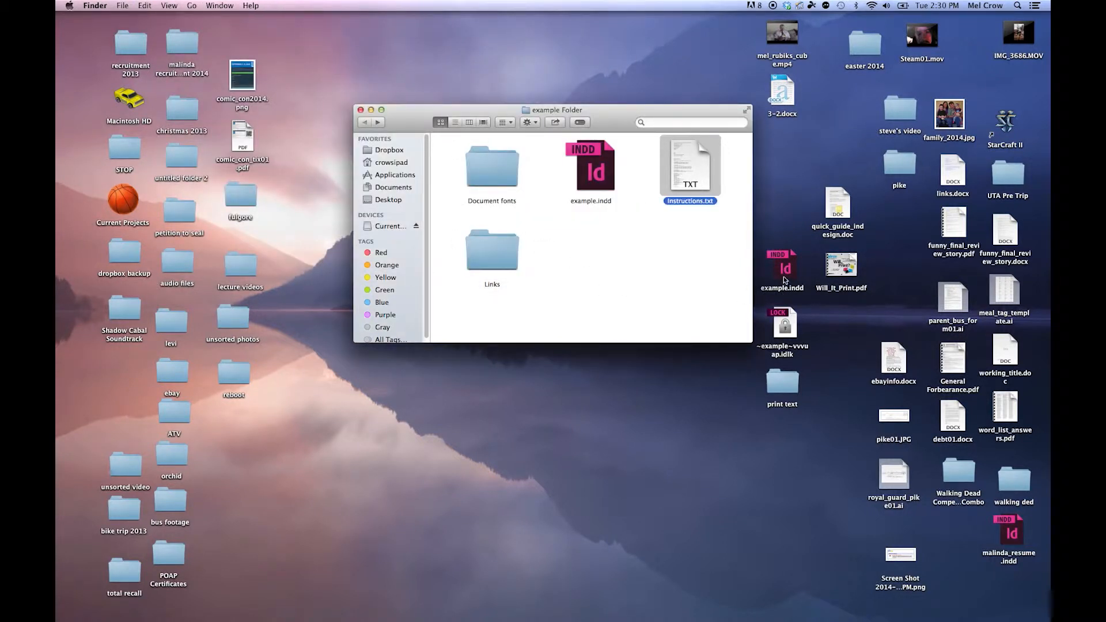
{"action": "left_click_drag", "start_coordinate": [786, 274], "coordinate": [655, 238]}
{"action": "left_click", "coordinate": [677, 269]}
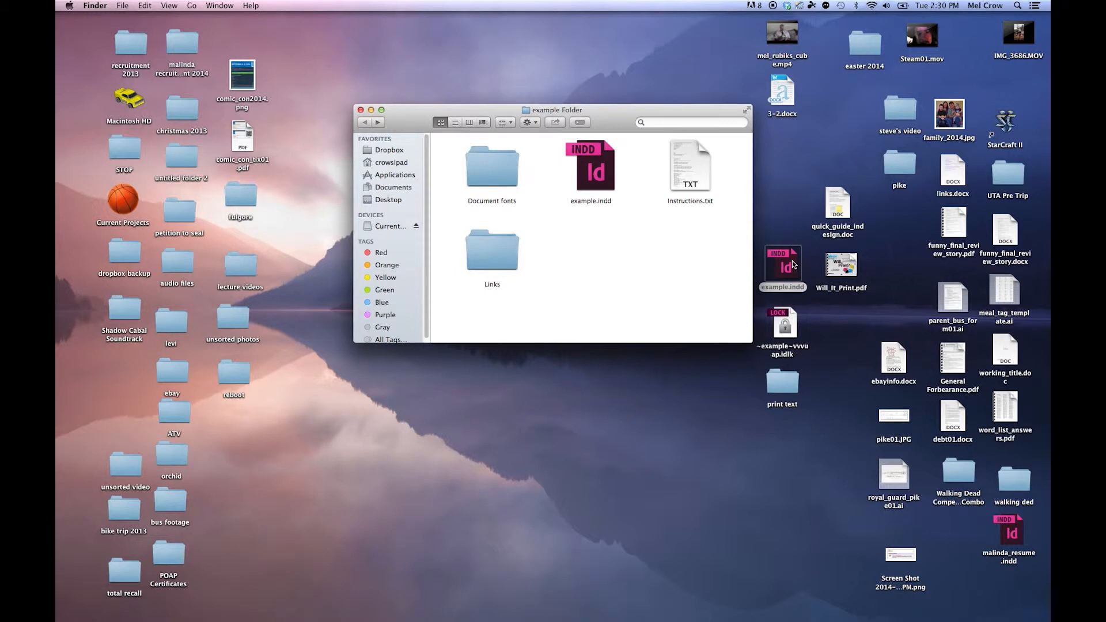
{"action": "mouse_move", "coordinate": [790, 270]}
{"action": "left_mouse_down"}
{"action": "mouse_move", "coordinate": [667, 275]}
{"action": "mouse_move", "coordinate": [797, 269]}
{"action": "mouse_move", "coordinate": [787, 267]}
{"action": "left_mouse_up"}
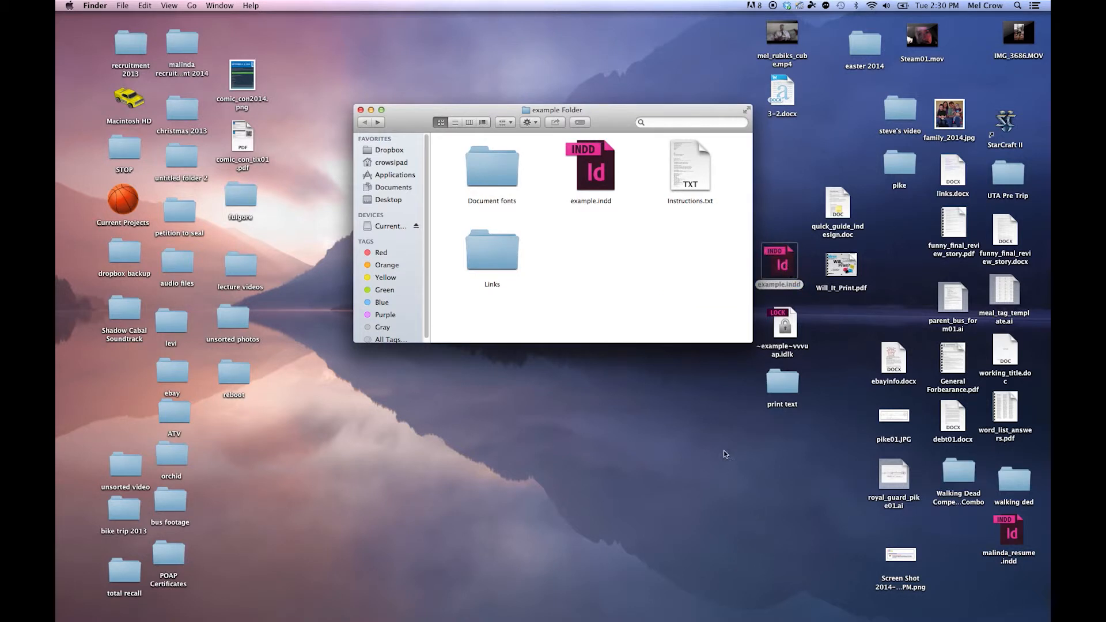